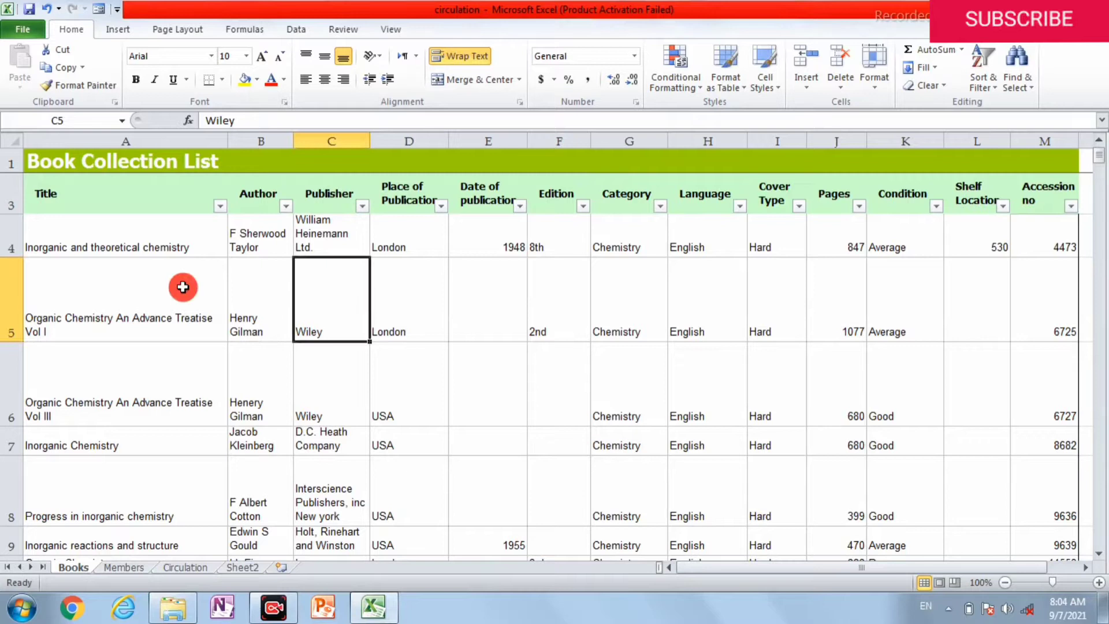
# - Step through the column headings of the Books list, from Title in A3 to Accession no in M3
pyautogui.click(166, 247)
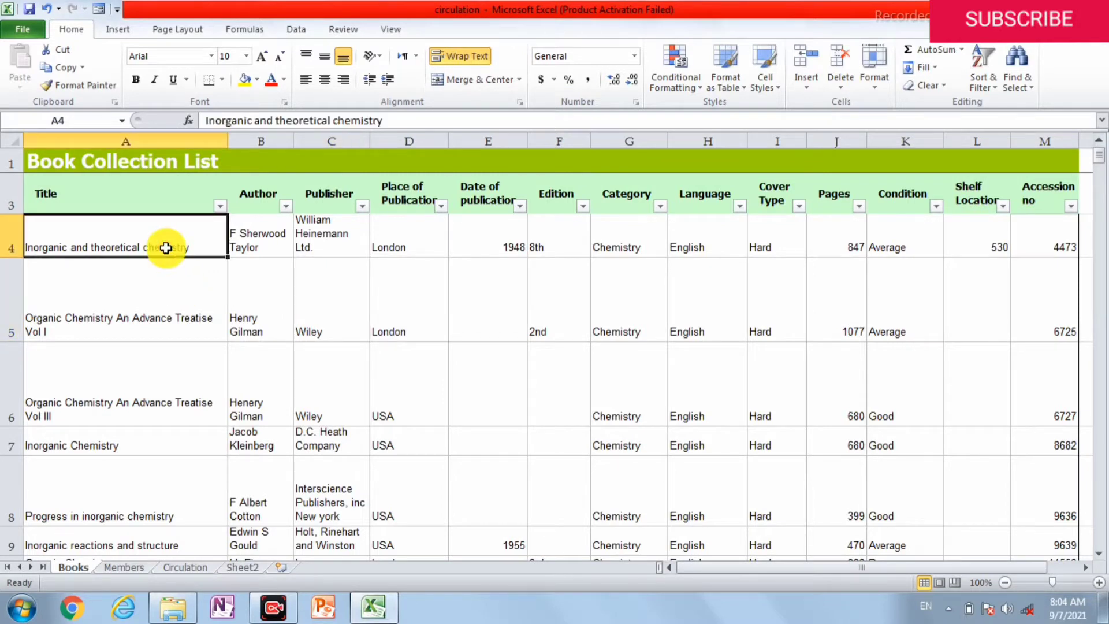
pyautogui.click(56, 198)
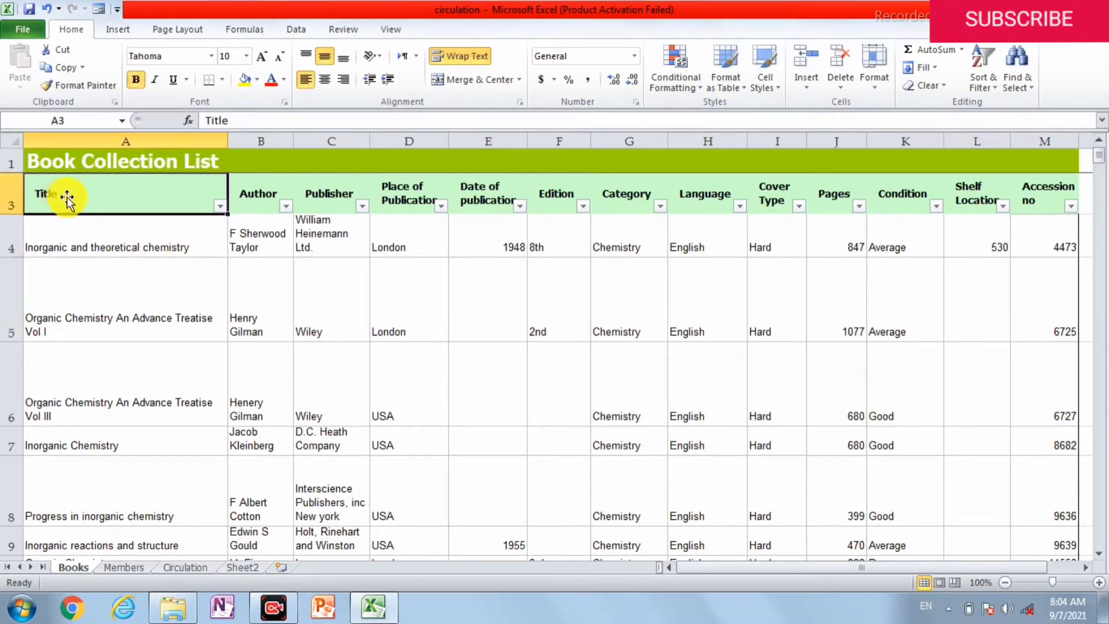
pyautogui.click(276, 202)
pyautogui.click(321, 207)
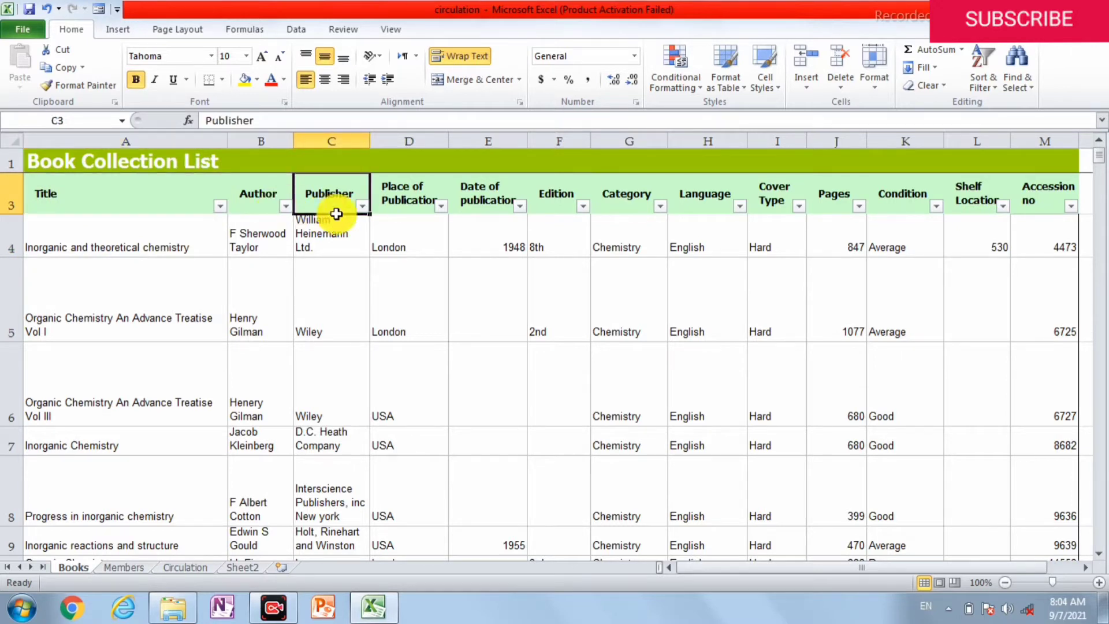
pyautogui.click(141, 199)
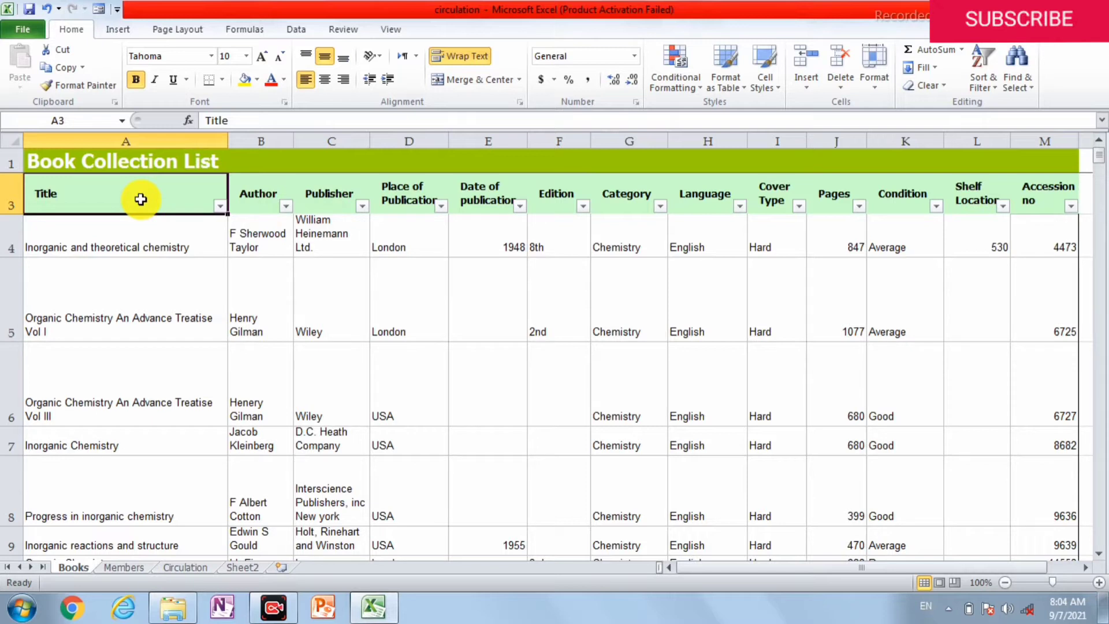
pyautogui.click(248, 207)
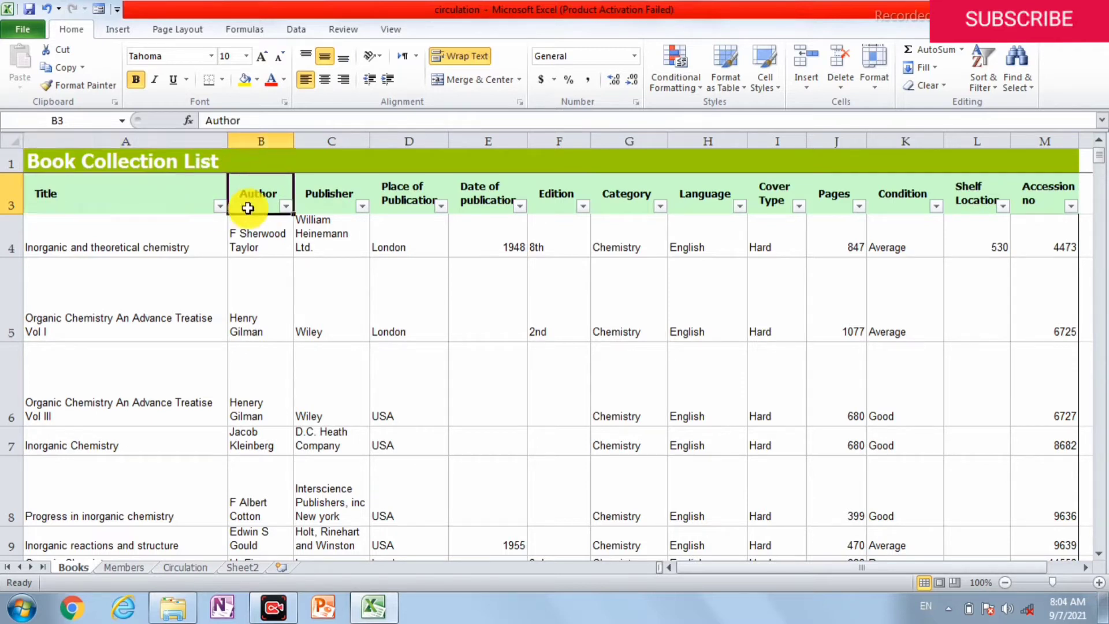
pyautogui.click(310, 211)
pyautogui.click(388, 203)
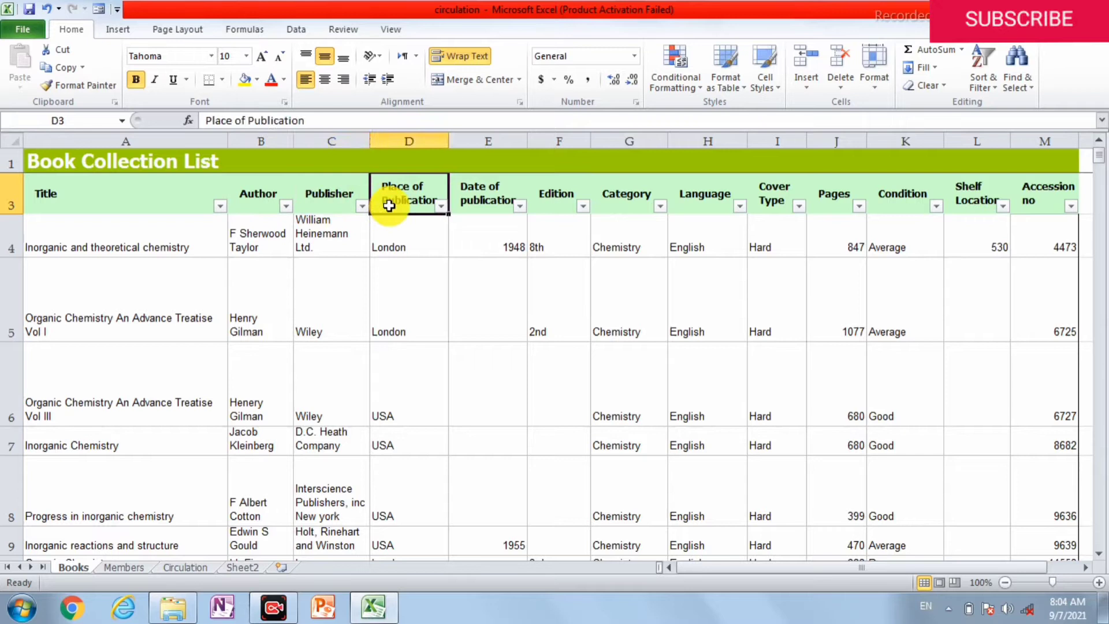
pyautogui.click(466, 217)
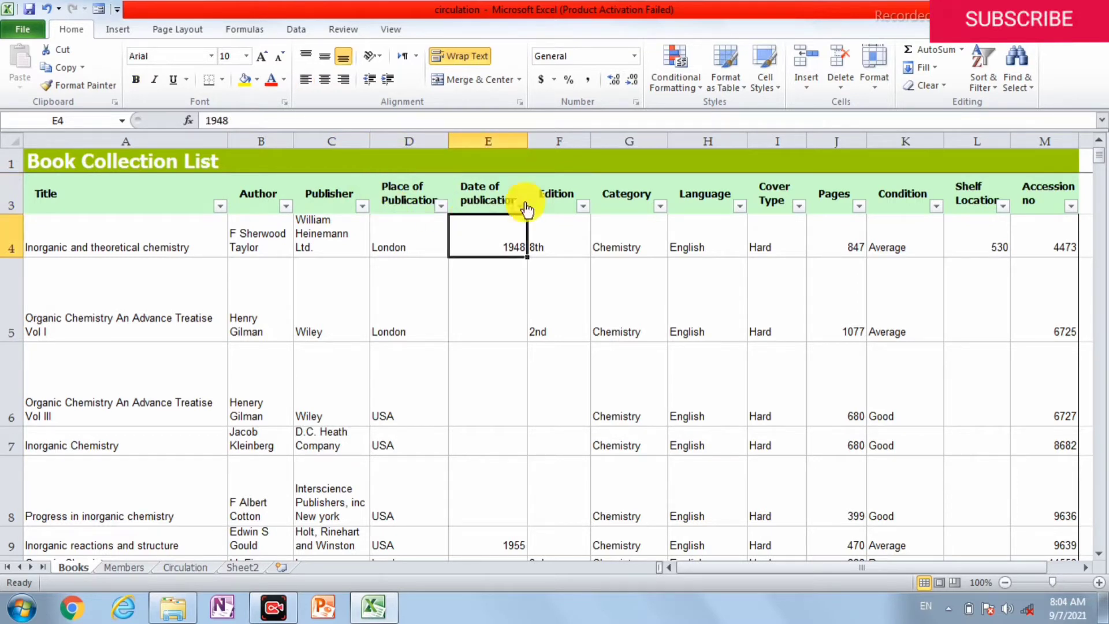
pyautogui.click(569, 204)
pyautogui.click(625, 208)
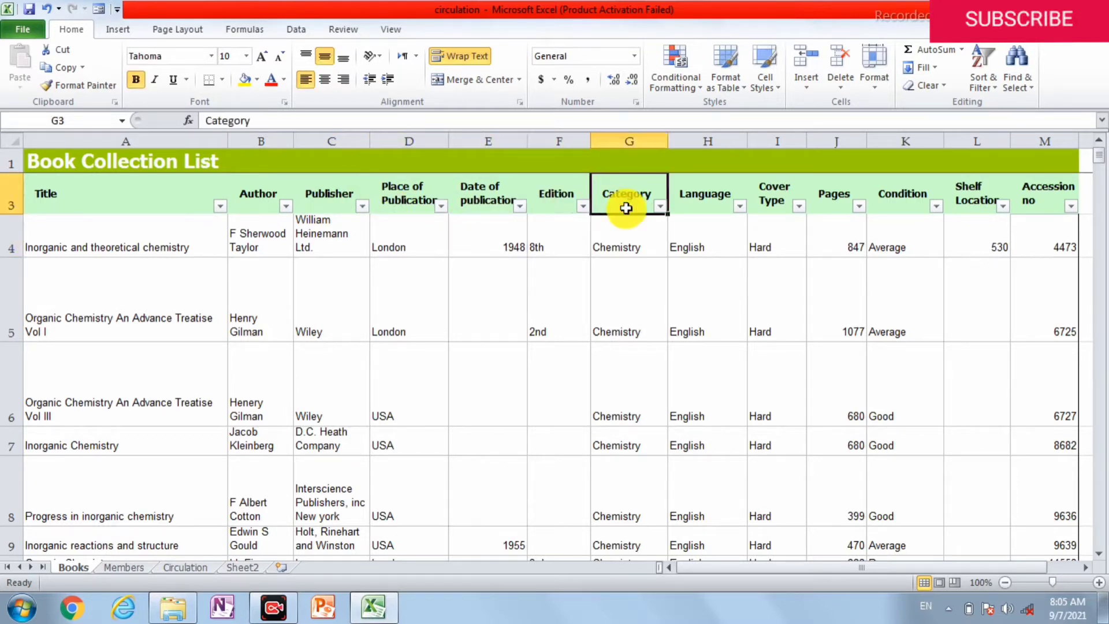
pyautogui.click(705, 208)
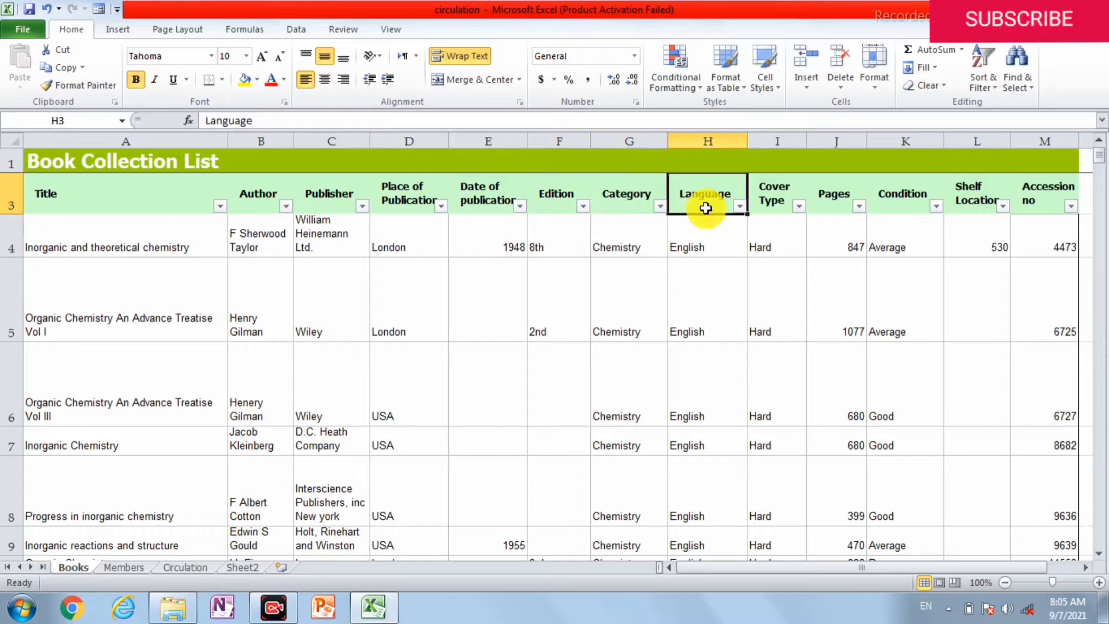
pyautogui.click(778, 205)
pyautogui.click(843, 193)
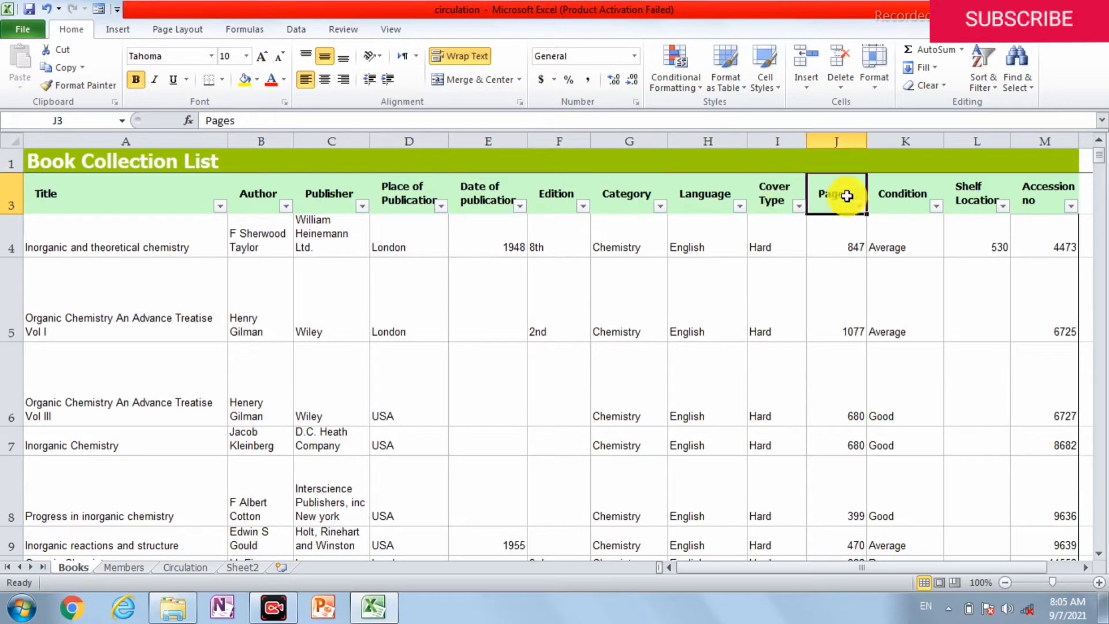
pyautogui.click(899, 200)
pyautogui.click(961, 197)
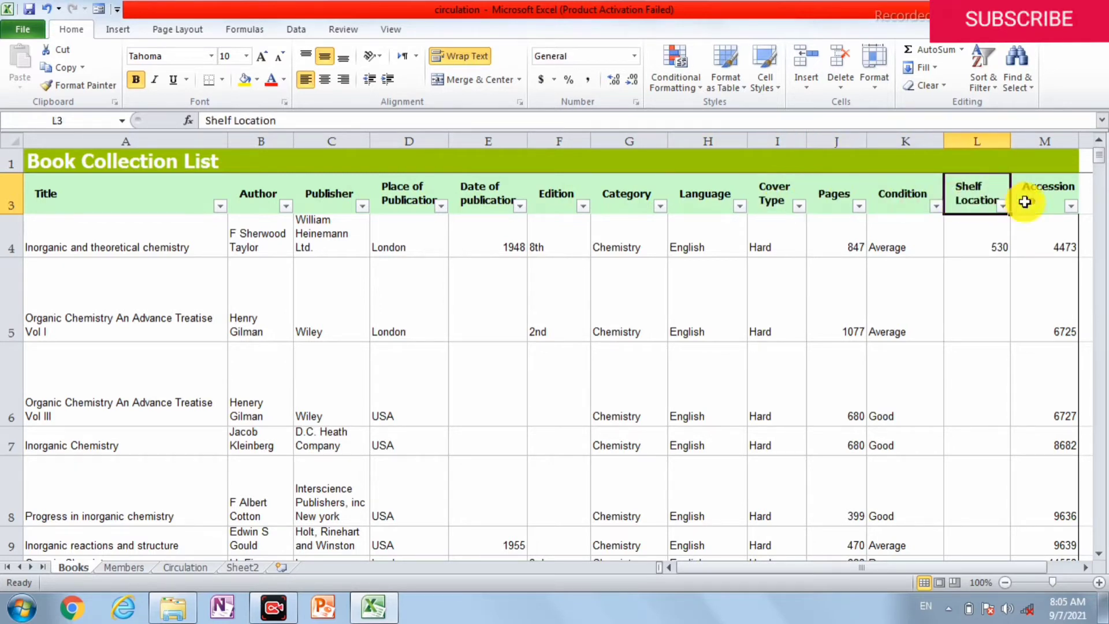
pyautogui.click(1043, 201)
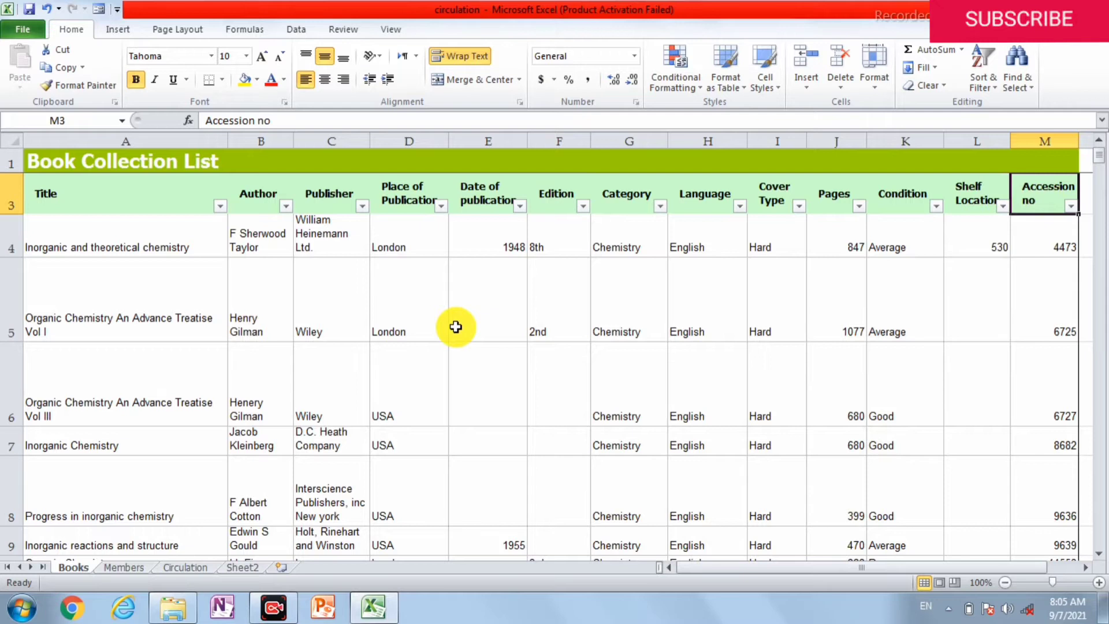
# - Find All cells containing 'gilman', listing B5 and B6, and jump to B5
pyautogui.click(1021, 73)
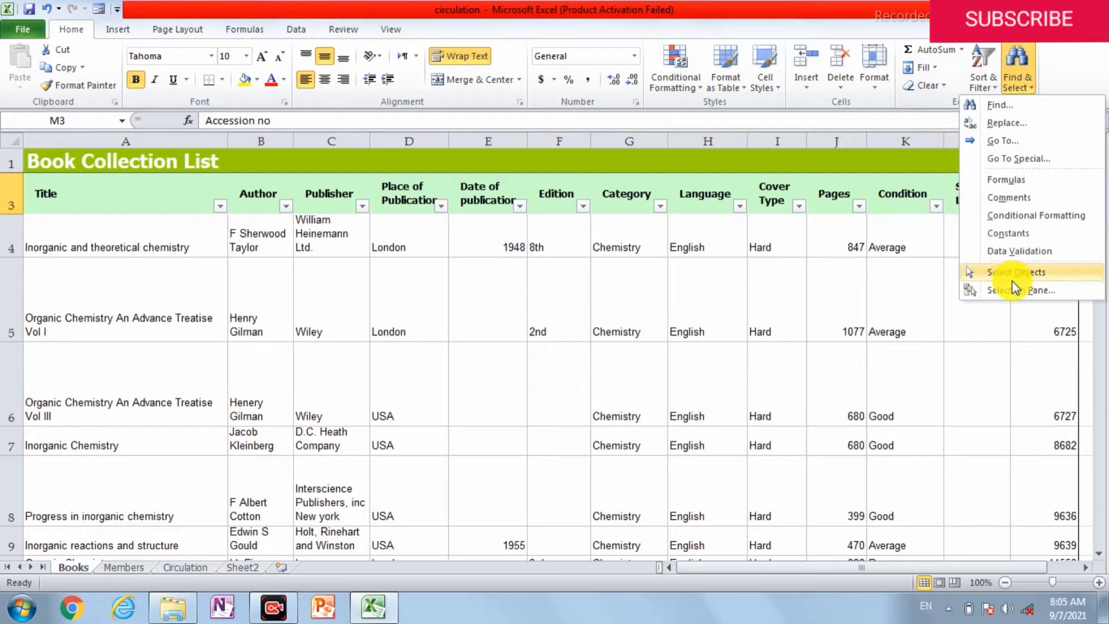
pyautogui.click(999, 105)
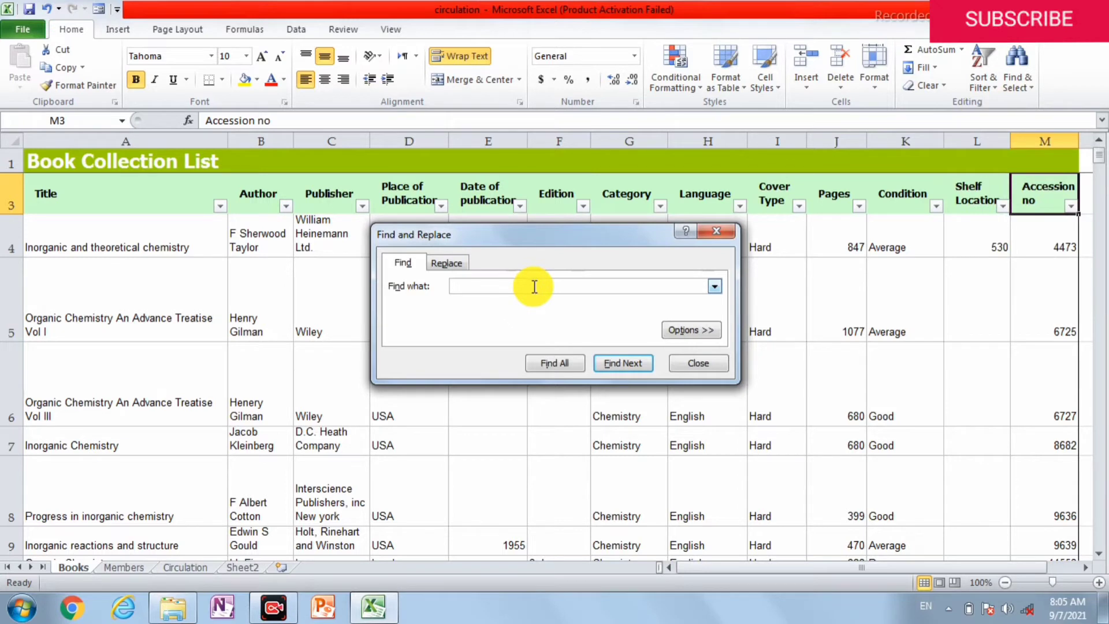
pyautogui.click(252, 409)
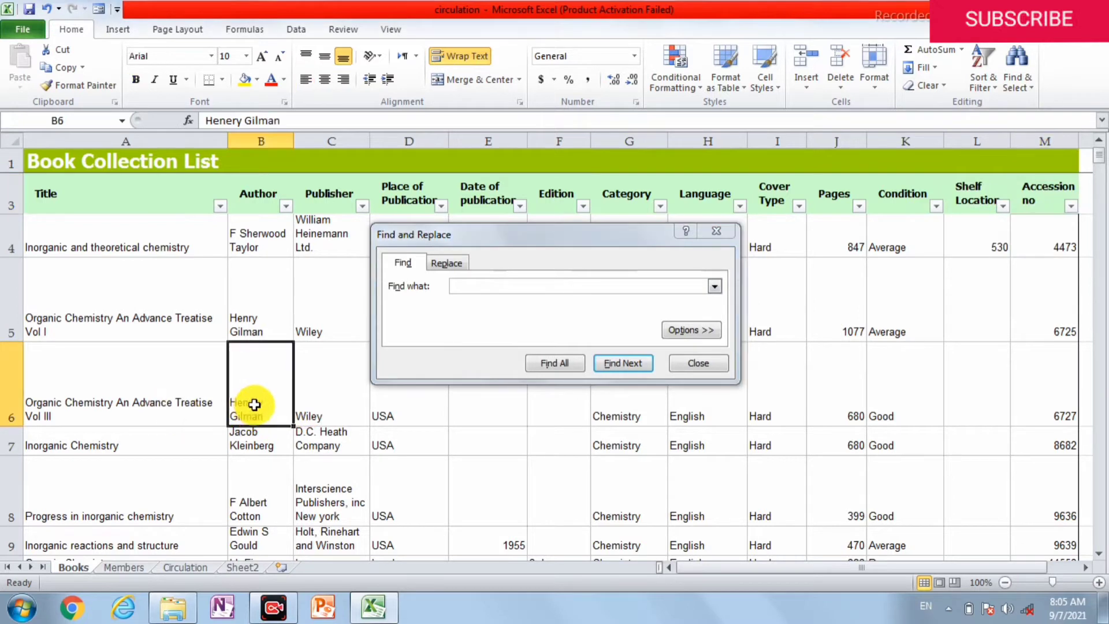
pyautogui.click(478, 284)
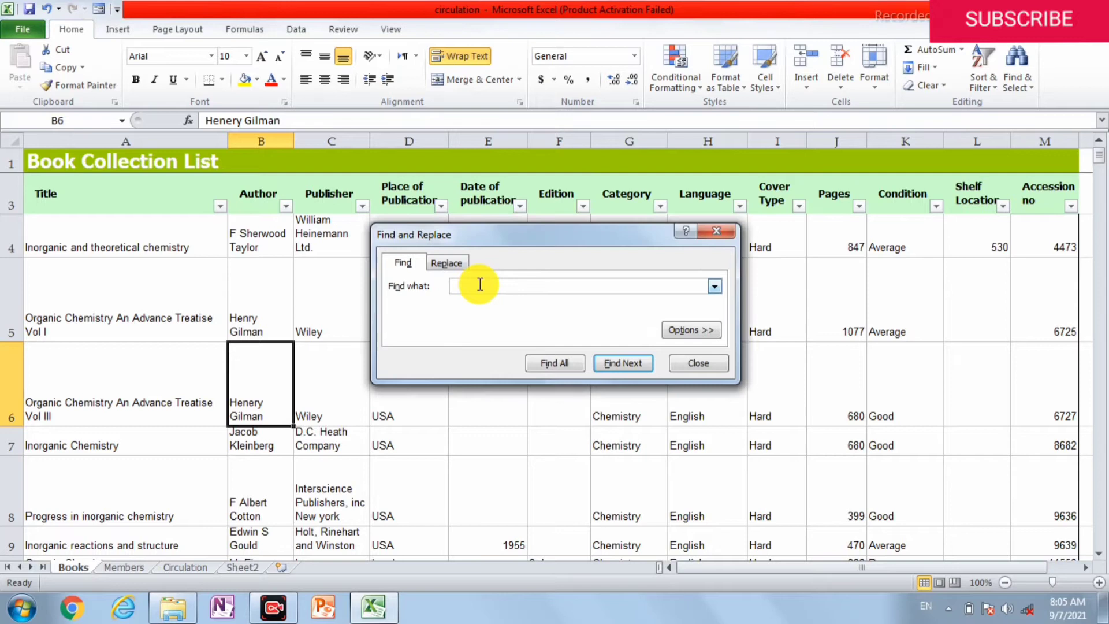
pyautogui.write('gilman')
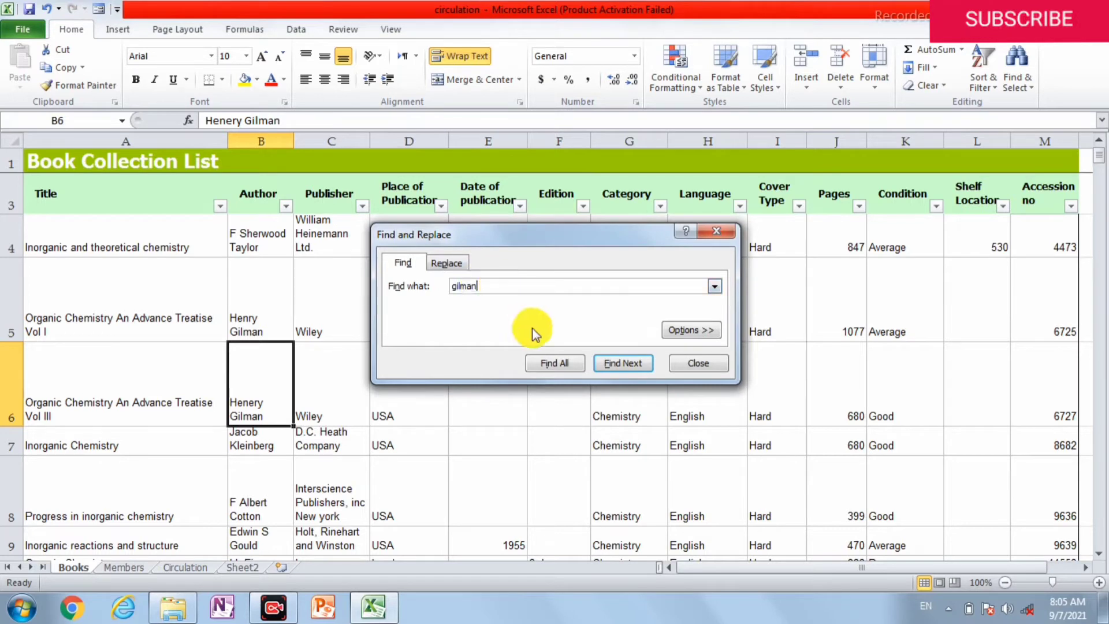
pyautogui.click(556, 365)
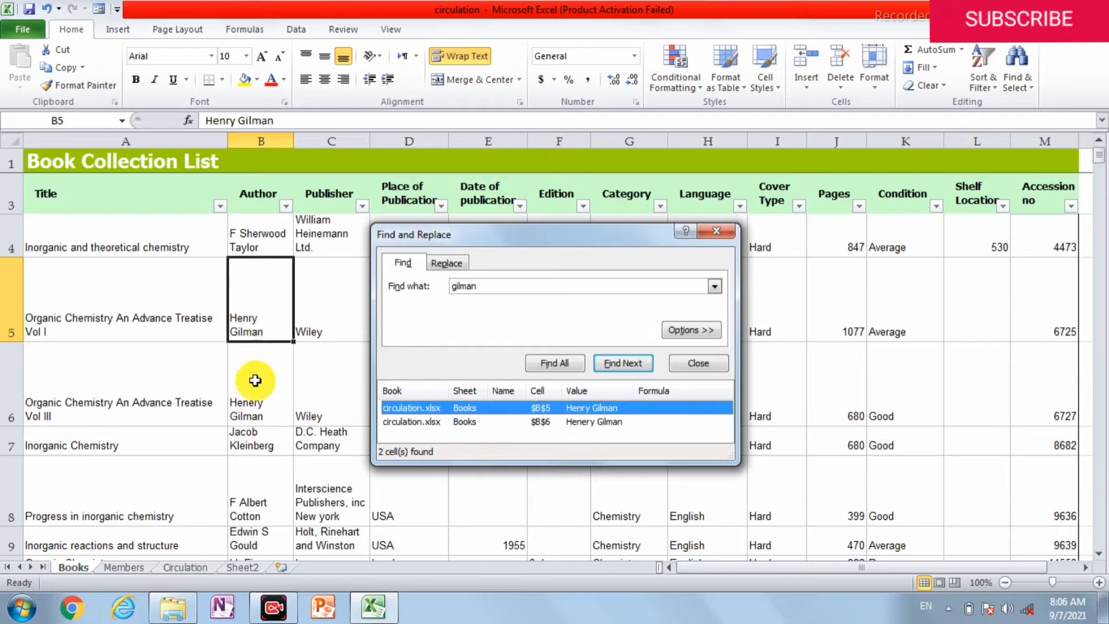
pyautogui.click(254, 415)
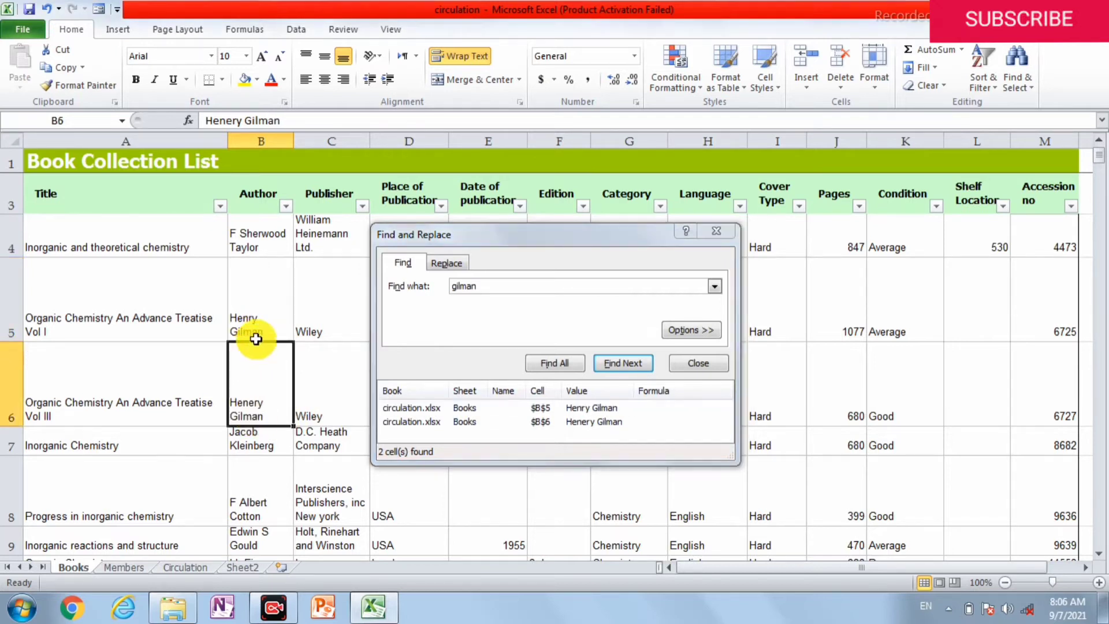
pyautogui.click(577, 407)
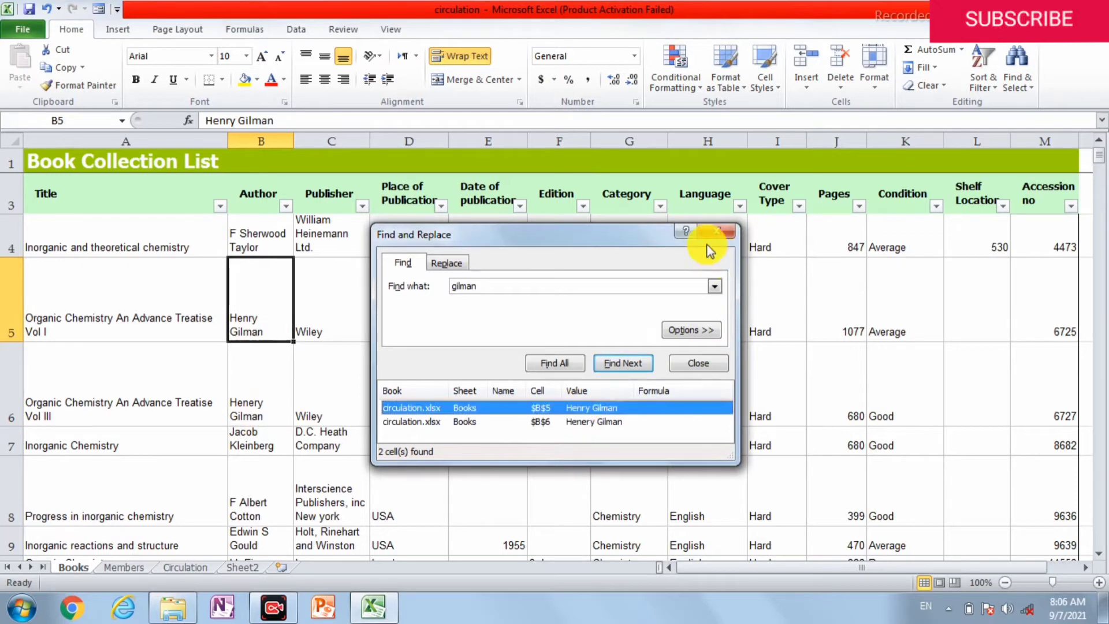
# - Close Find and Replace, preview the Books data form from A4, then open Quick Access Toolbar settings
pyautogui.click(716, 232)
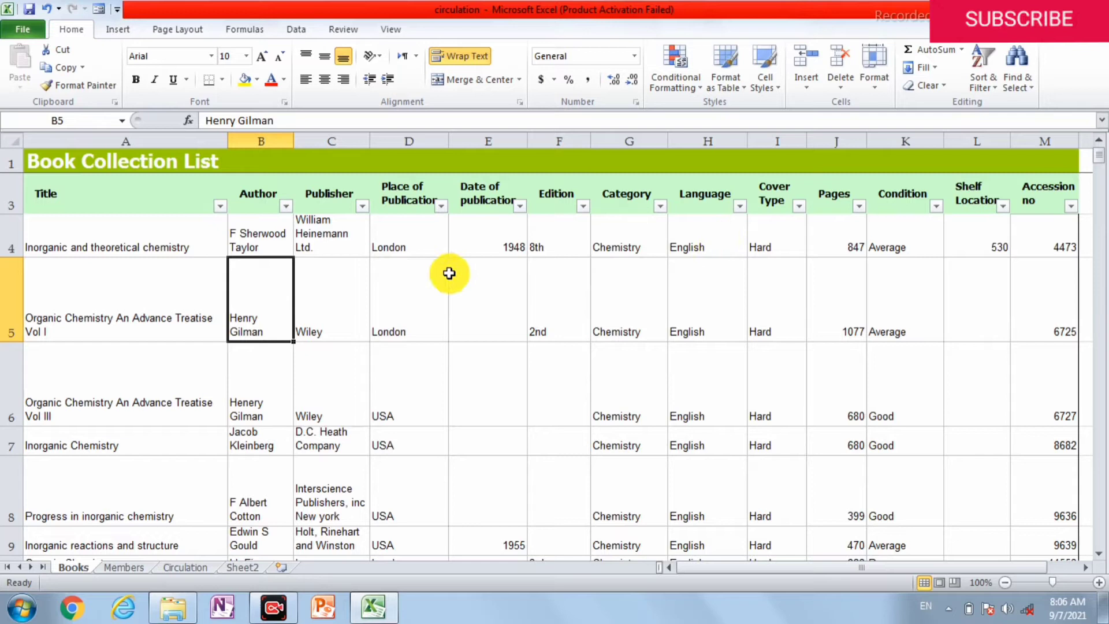
pyautogui.click(115, 241)
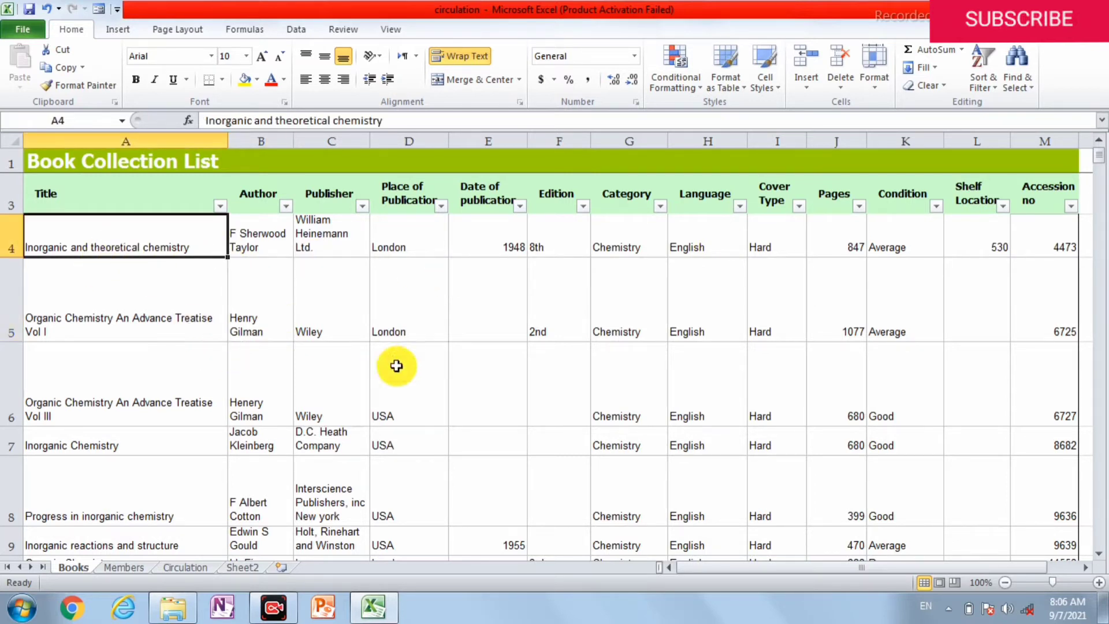
pyautogui.click(99, 9)
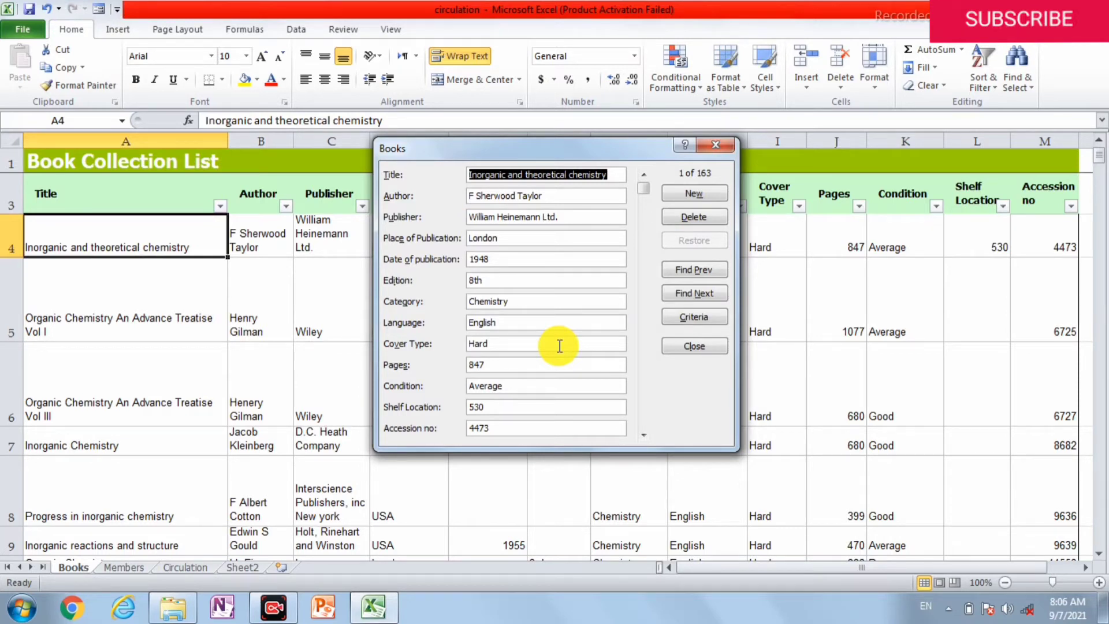
pyautogui.click(715, 144)
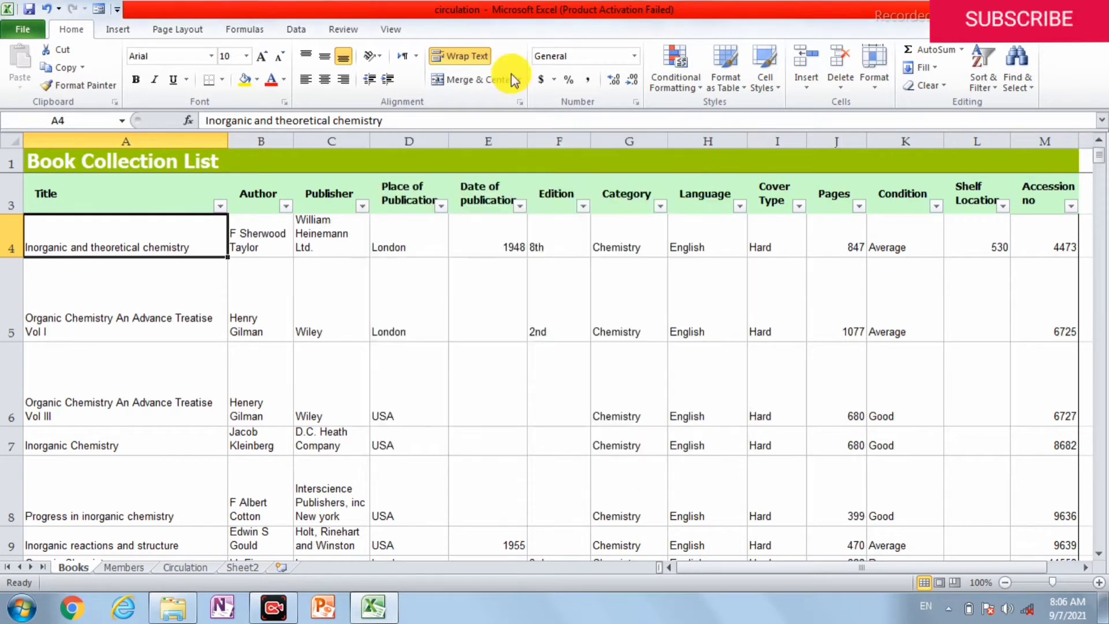
pyautogui.click(116, 10)
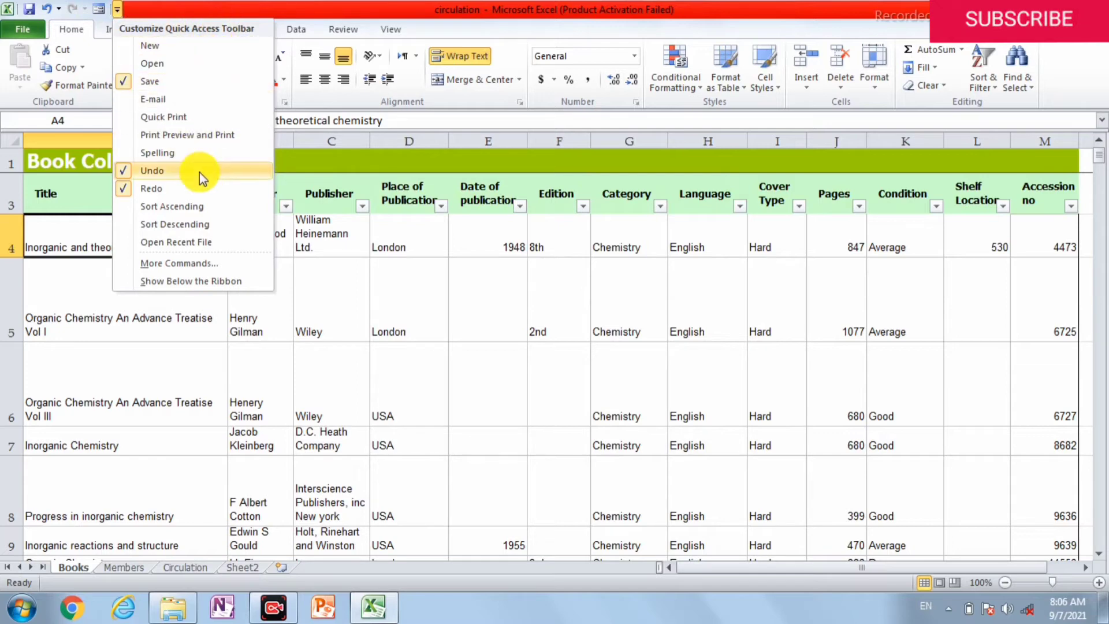
pyautogui.click(216, 265)
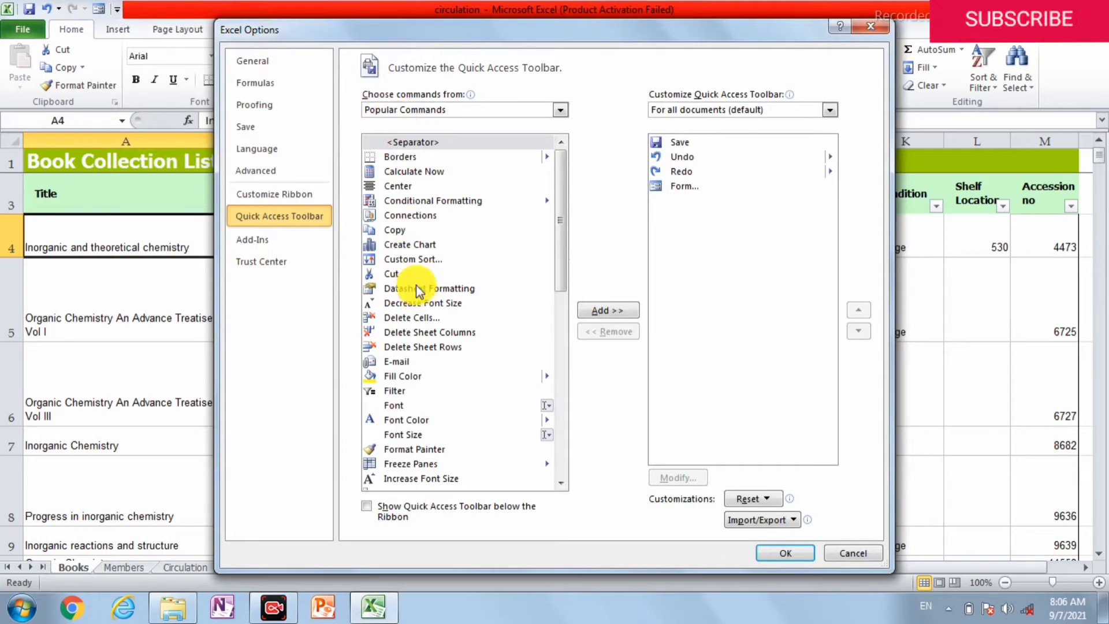
# - From All Commands, remove the Form command from the Quick Access Toolbar, add it back, and confirm with OK
pyautogui.click(559, 110)
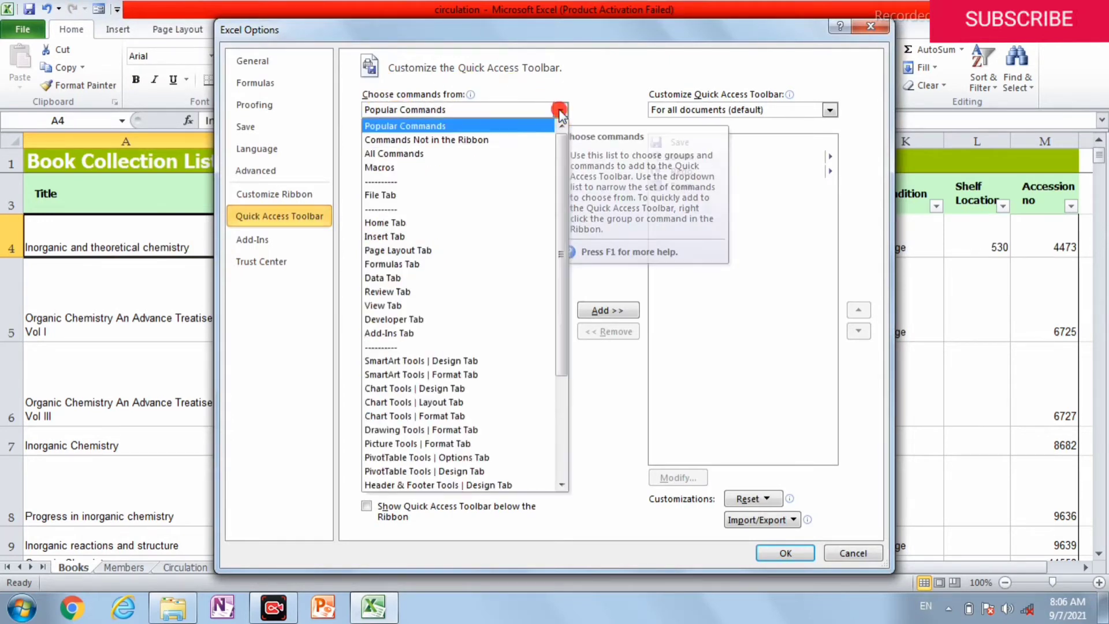
pyautogui.click(416, 153)
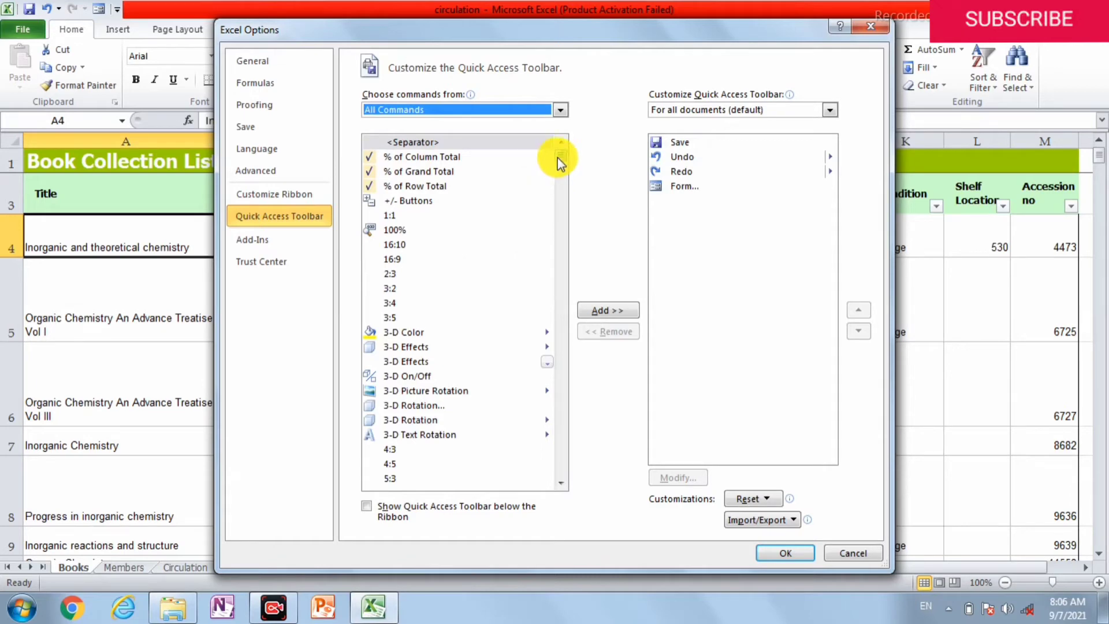
pyautogui.moveTo(557, 158); pyautogui.dragTo(553, 265)
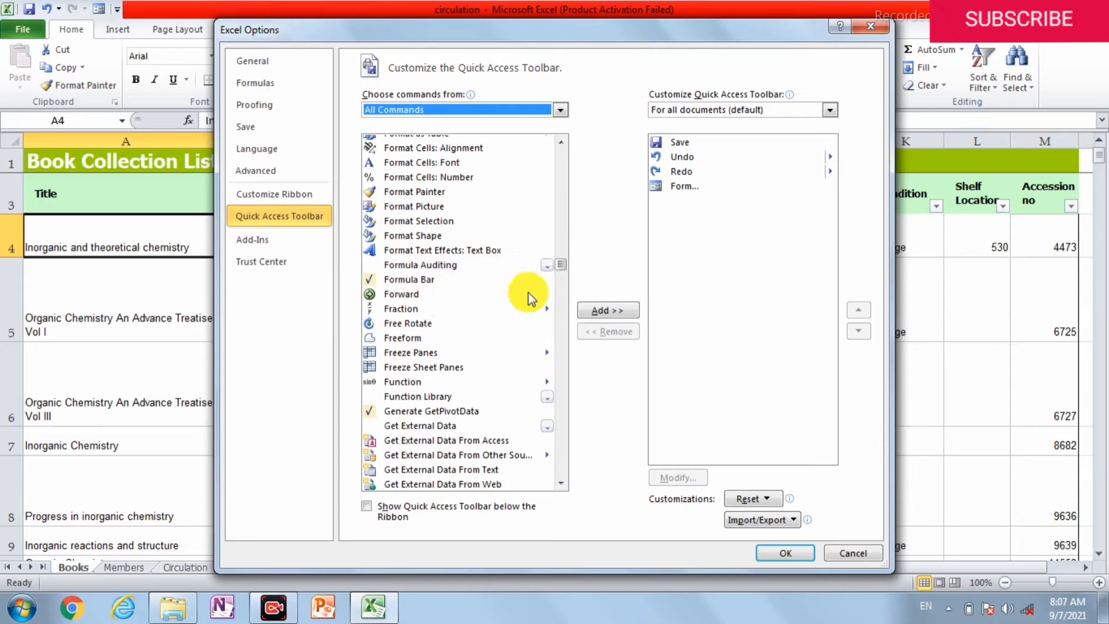
pyautogui.moveTo(559, 267); pyautogui.dragTo(559, 259)
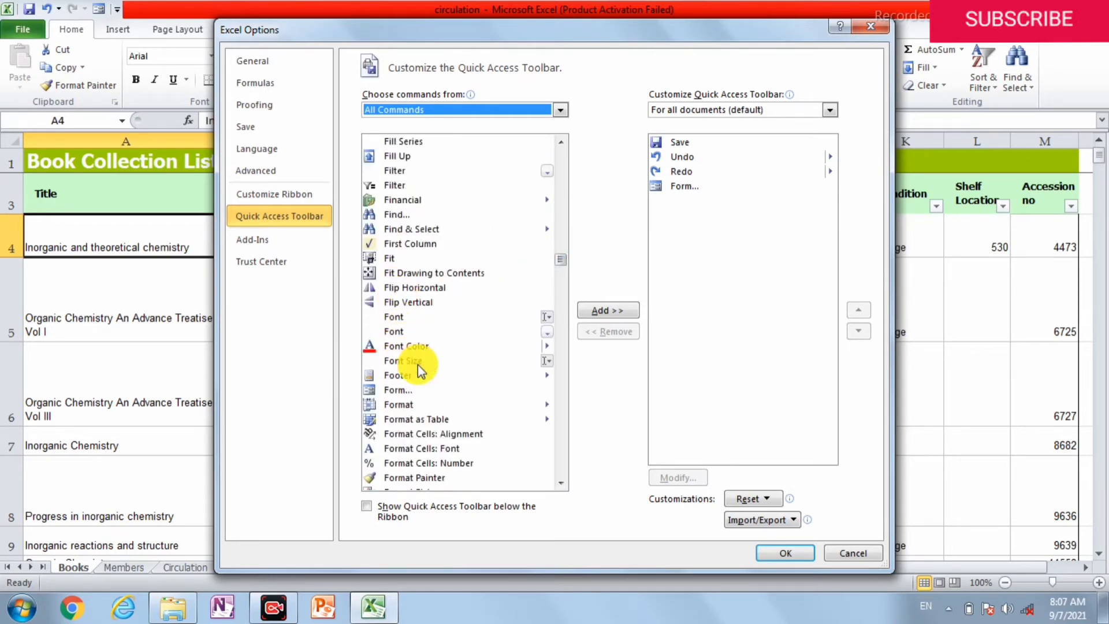
pyautogui.click(401, 390)
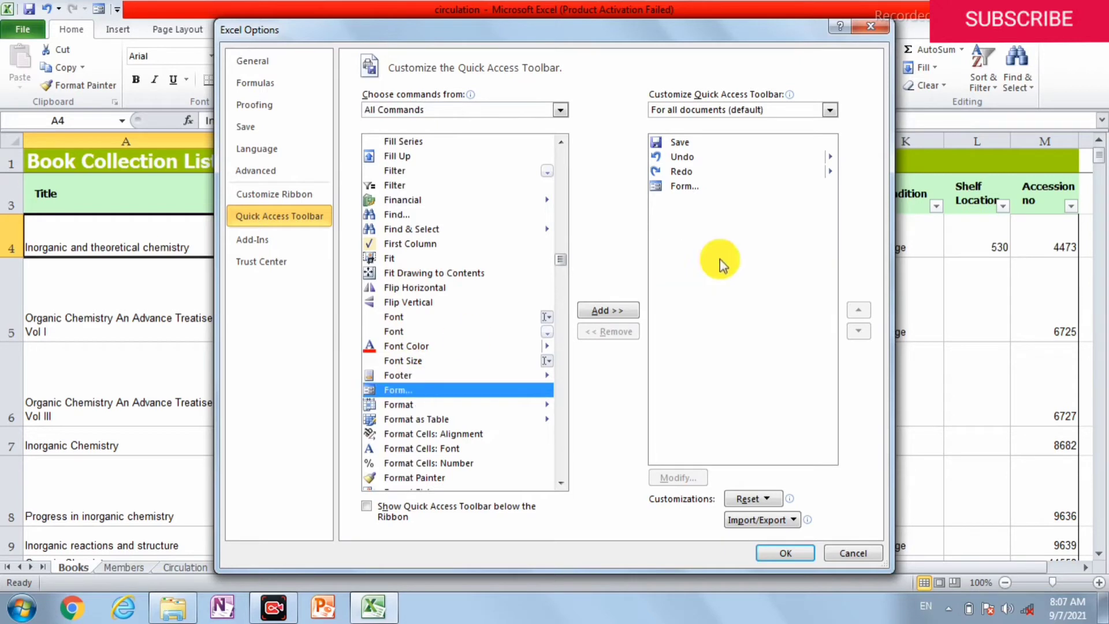
pyautogui.click(686, 184)
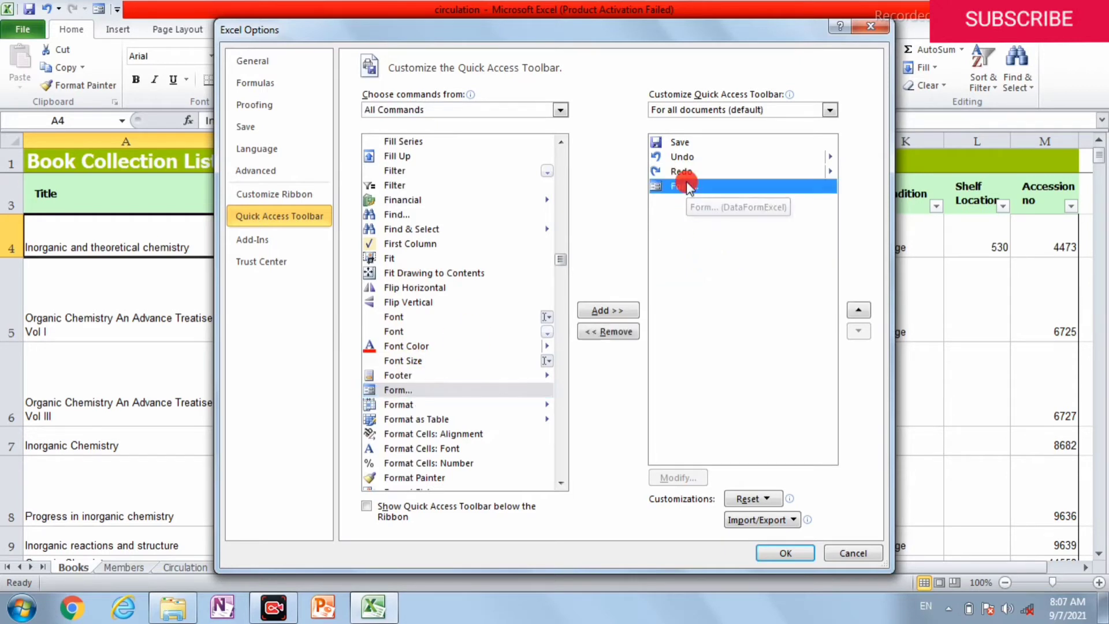
pyautogui.click(612, 335)
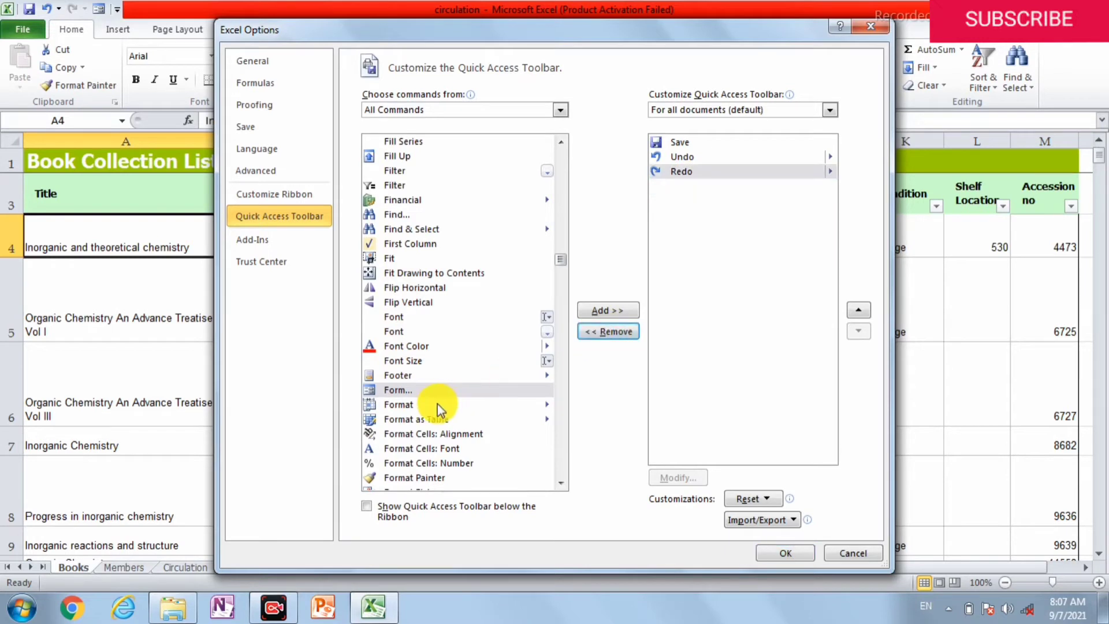
pyautogui.click(411, 390)
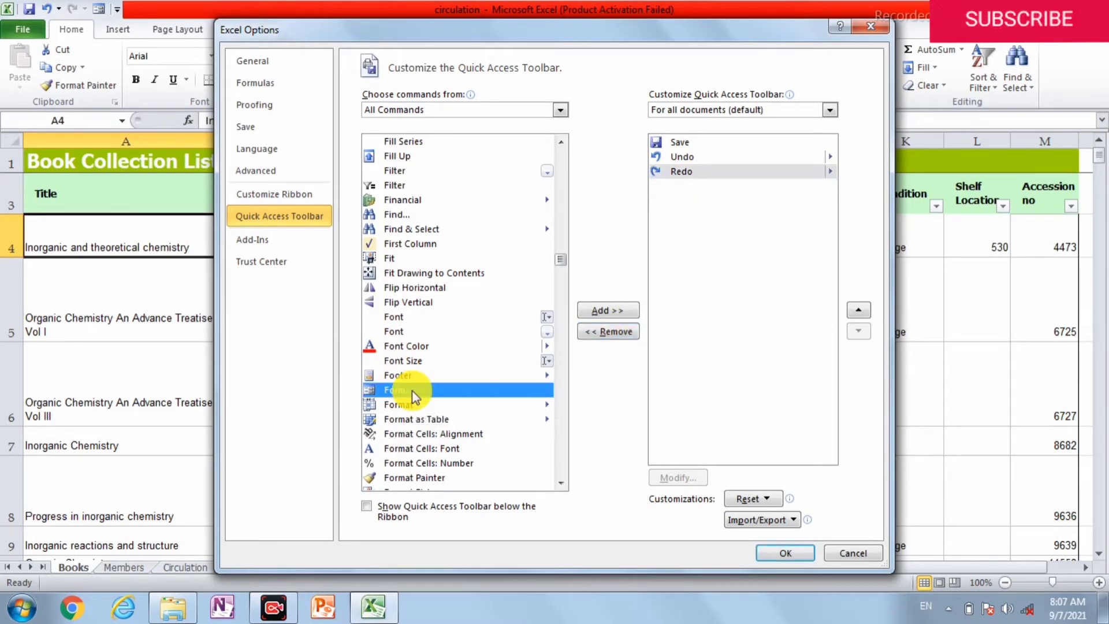
pyautogui.click(603, 312)
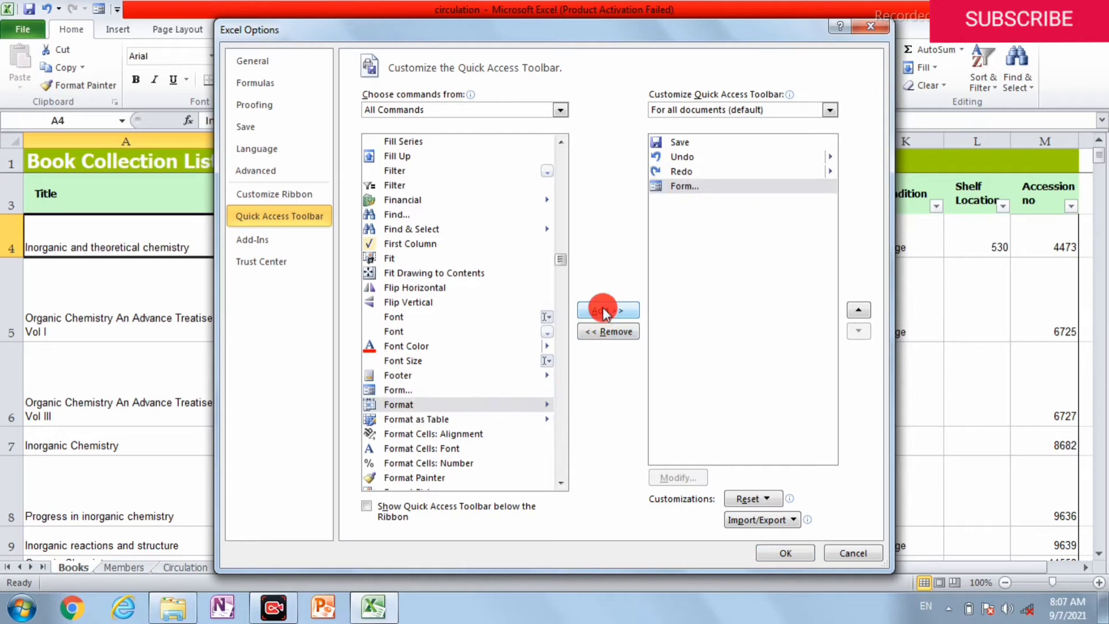
pyautogui.click(773, 552)
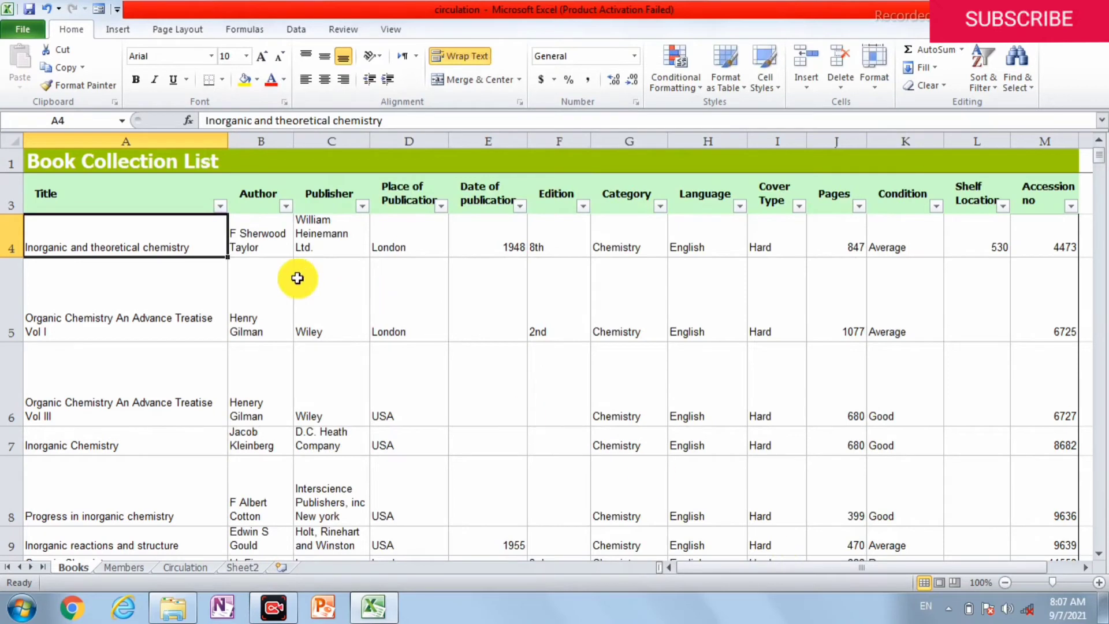
# - Launch the Books data form from the toolbar Form button, reopen it, and start a blank New Record
pyautogui.click(97, 10)
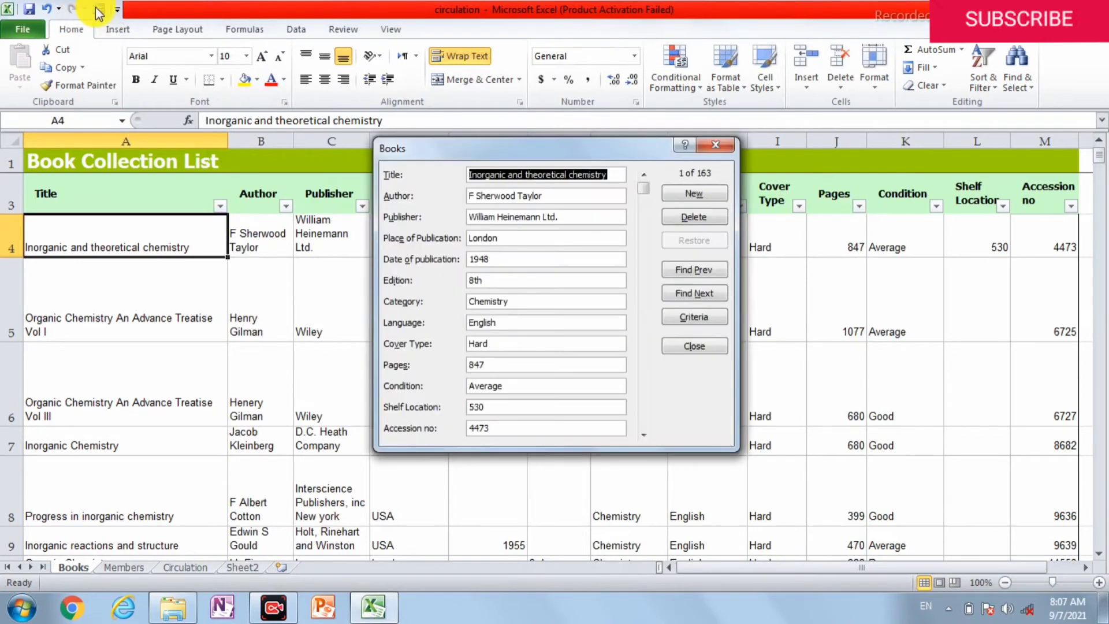
pyautogui.click(714, 144)
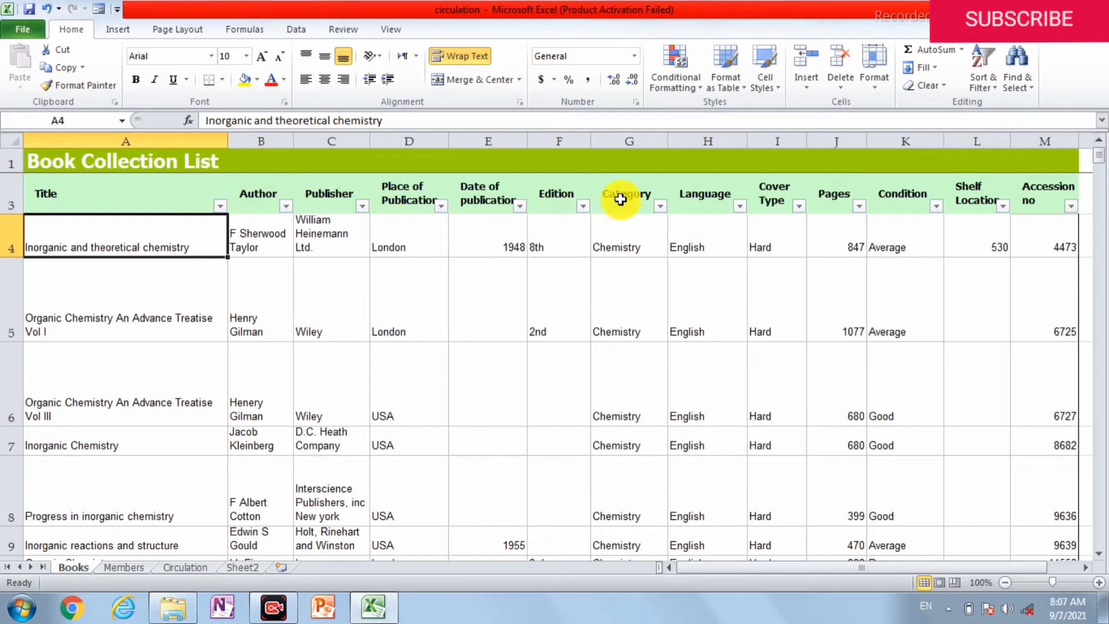
pyautogui.click(98, 10)
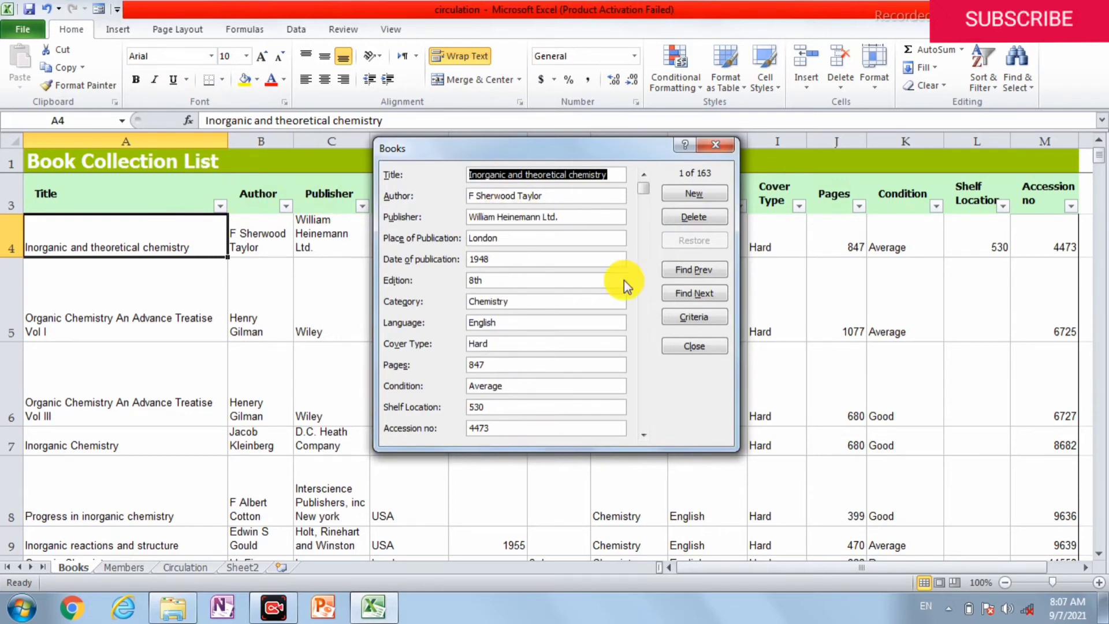
pyautogui.click(702, 196)
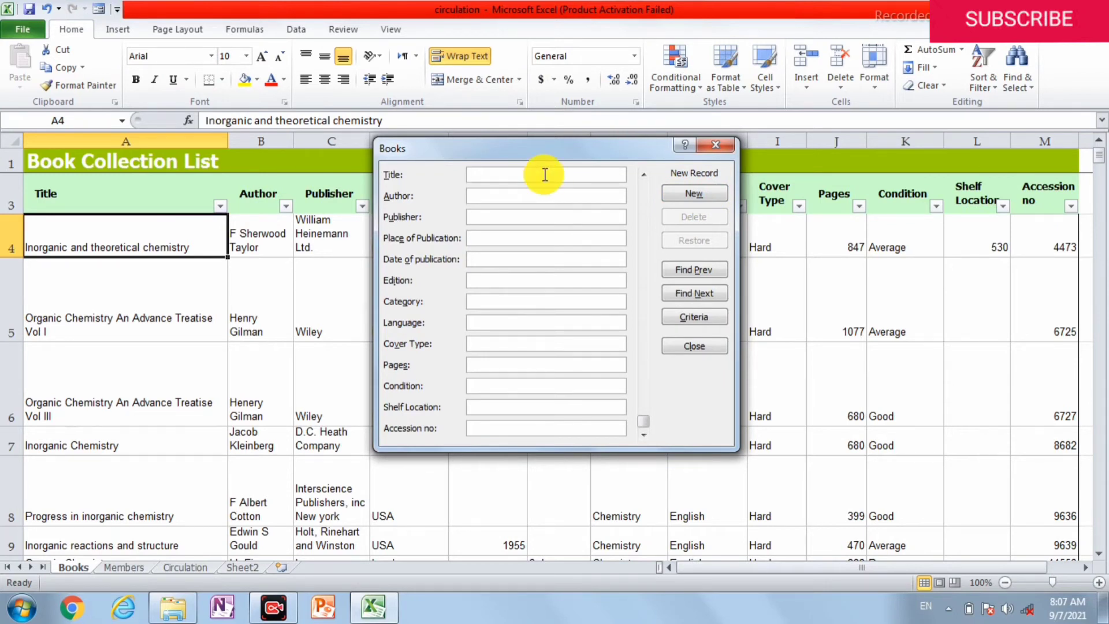
# - Enter the title 'a case for mang', replacing the misspelled first attempt
pyautogui.write('the ')
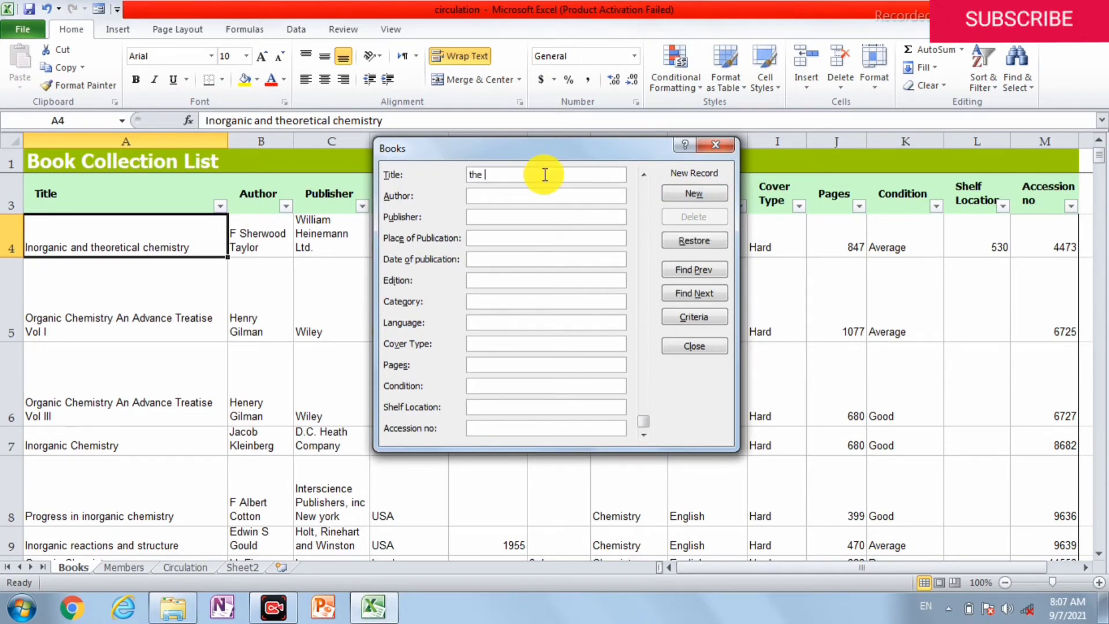
pyautogui.write('tragidy')
pyautogui.click(542, 174)
pyautogui.press('BackSpace')
pyautogui.press('BackSpace')
pyautogui.press('BackSpace')
pyautogui.press('BackSpace')
pyautogui.press('BackSpace')
pyautogui.press('BackSpace')
pyautogui.press('BackSpace')
pyautogui.press('BackSpace')
pyautogui.press('BackSpace')
pyautogui.press('BackSpace')
pyautogui.press('BackSpace')
pyautogui.write('AIG')
pyautogui.press('BackSpace')
pyautogui.press('BackSpace')
pyautogui.press('BackSpace')
pyautogui.write('a case for mang')
pyautogui.press('Tab')
# - Fill in the author's name, Oxford, London, 2009, 1st, fiction, English, Pbk, 690, new, 823, 231
pyautogui.write('M Hanif')
pyautogui.press('Tab')
pyautogui.write('Ox')
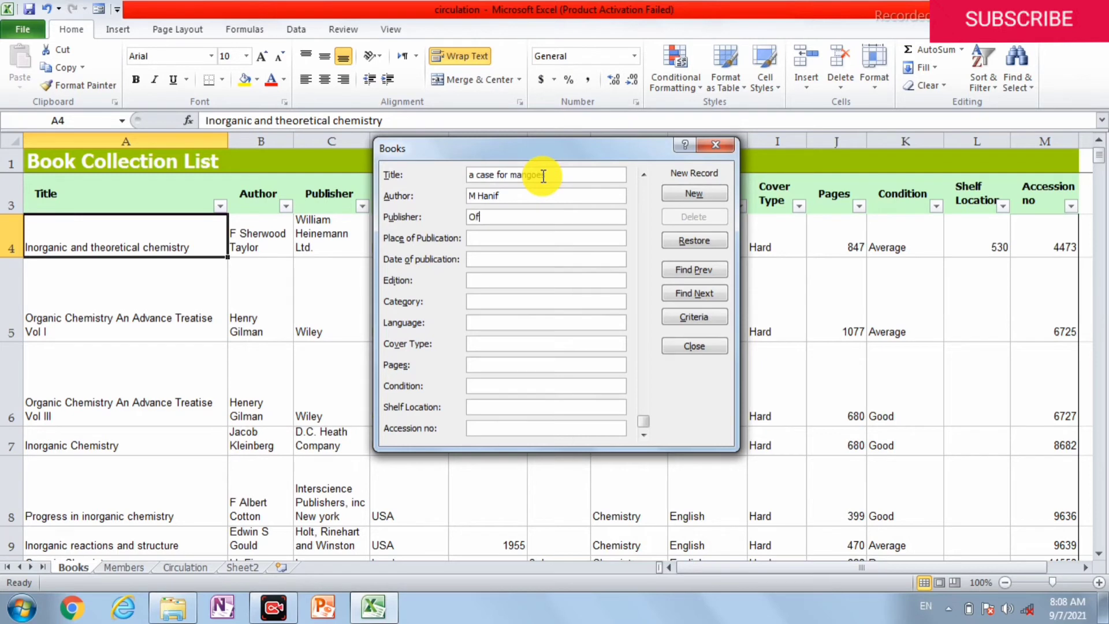
pyautogui.write('ford')
pyautogui.press('Tab')
pyautogui.write('London')
pyautogui.write('2009')
pyautogui.write('1')
pyautogui.write('st')
pyautogui.press('Tab')
pyautogui.write('fiction')
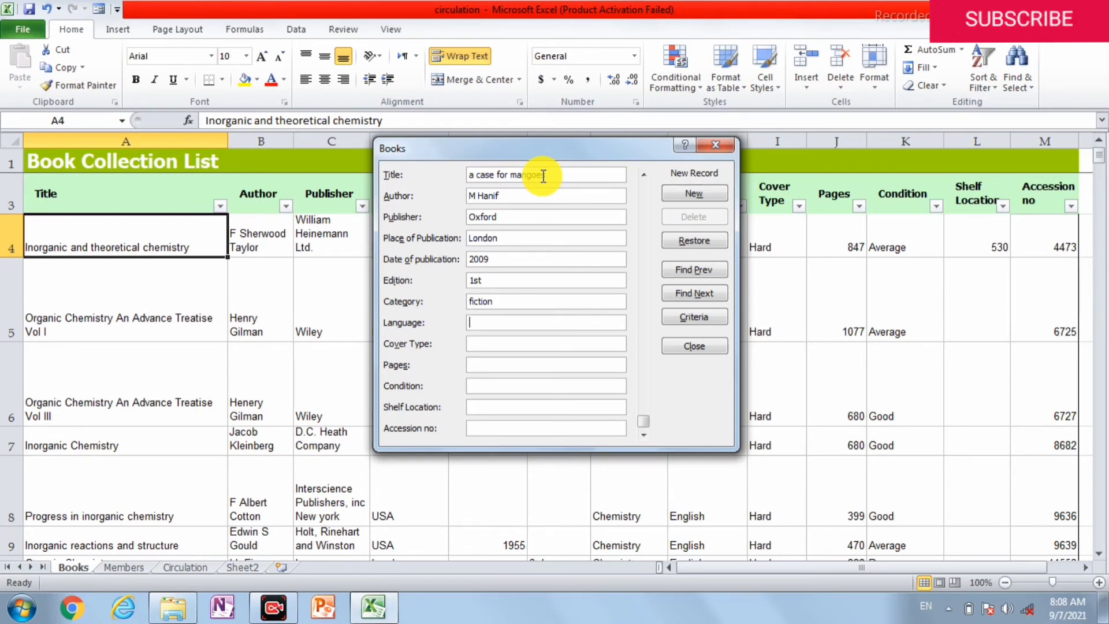
pyautogui.write('English')
pyautogui.press('Tab')
pyautogui.write('P')
pyautogui.write('b')
pyautogui.write('k')
pyautogui.write('6')
pyautogui.write('90')
pyautogui.write('new')
pyautogui.write('823')
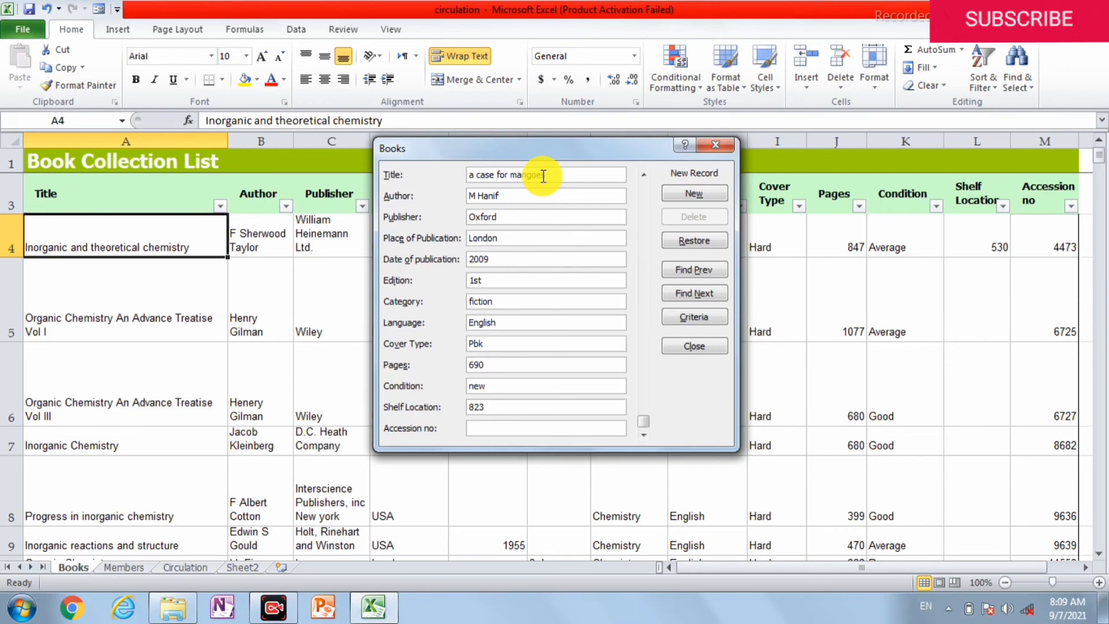
pyautogui.write('231')
# - Save the new record, close the data form, and scroll to the end of the list
pyautogui.click(694, 195)
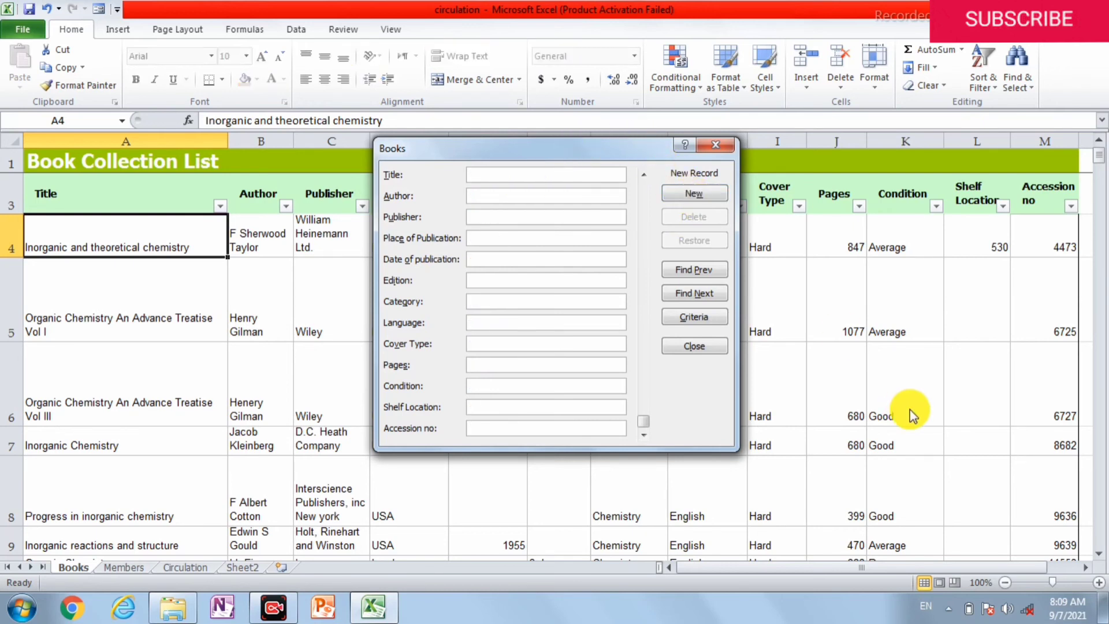
pyautogui.click(718, 148)
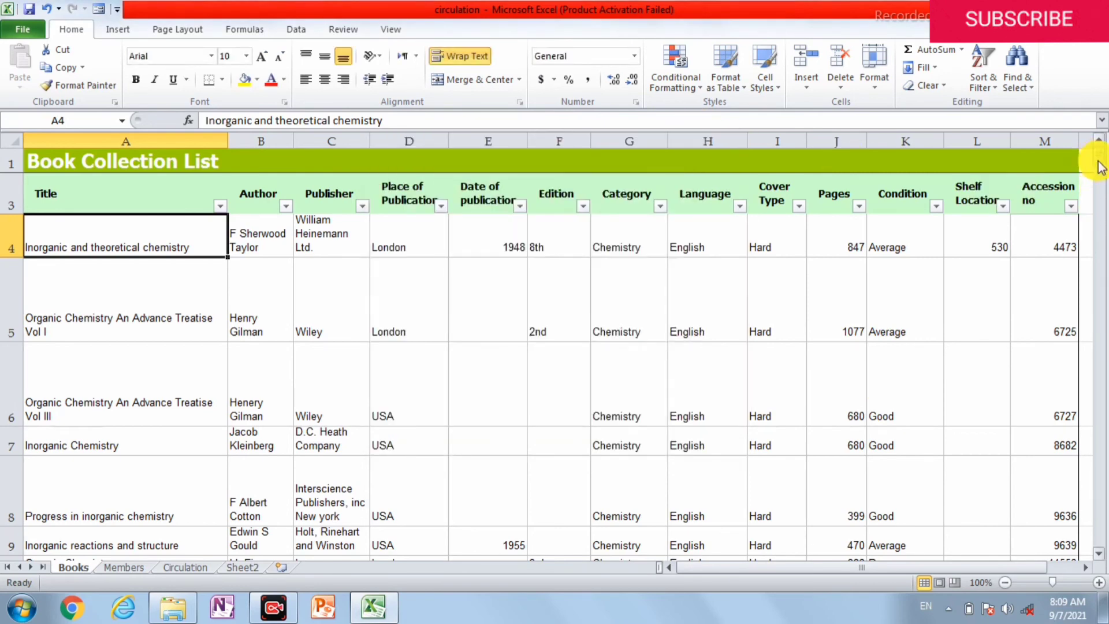
pyautogui.moveTo(1098, 155); pyautogui.dragTo(1103, 286)
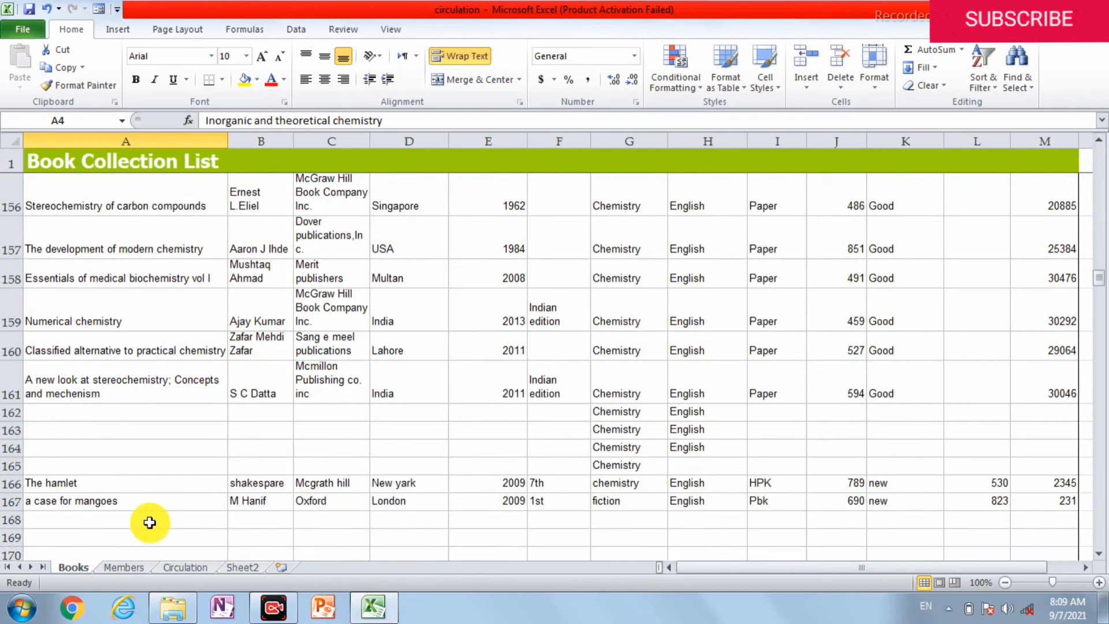
# - Check the new record's title, author, publisher and place in row 167, then scroll right
pyautogui.click(128, 503)
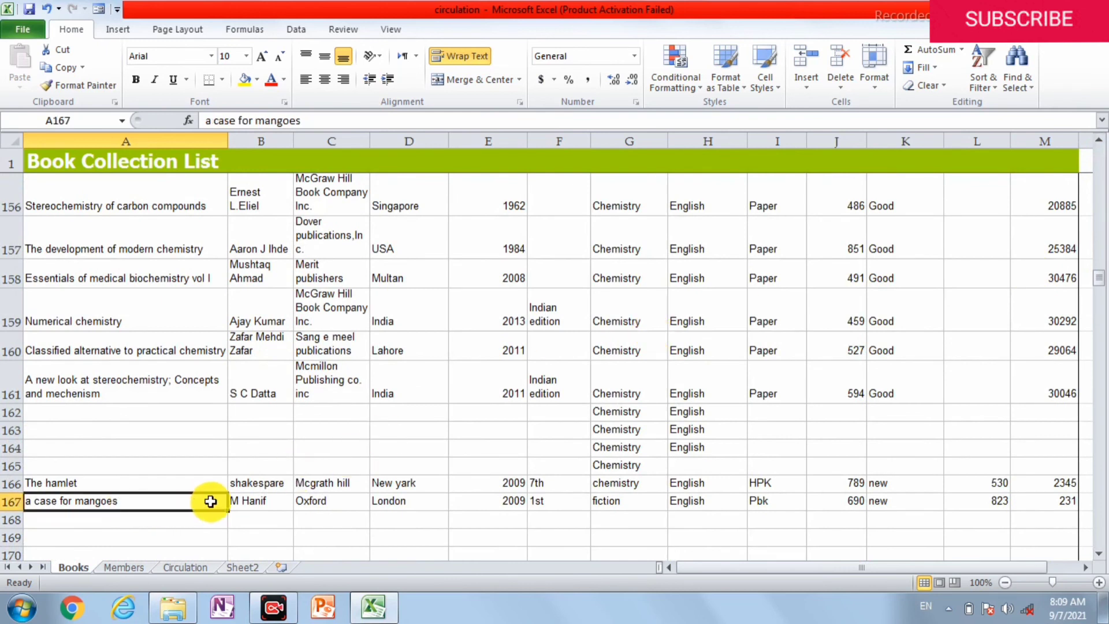
pyautogui.click(266, 506)
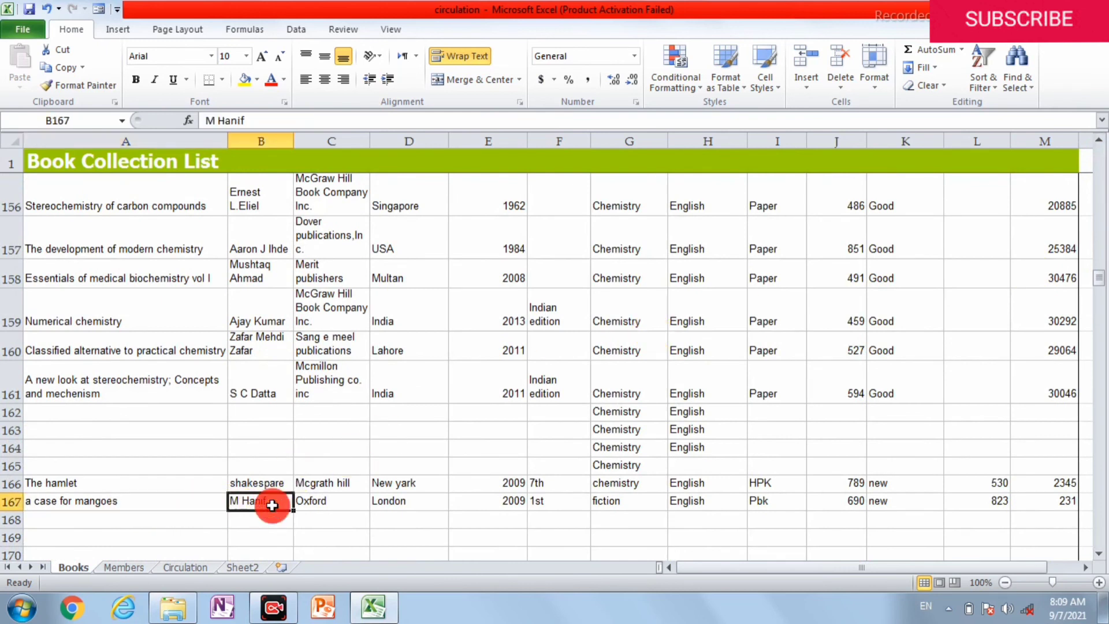
pyautogui.click(316, 504)
pyautogui.click(398, 503)
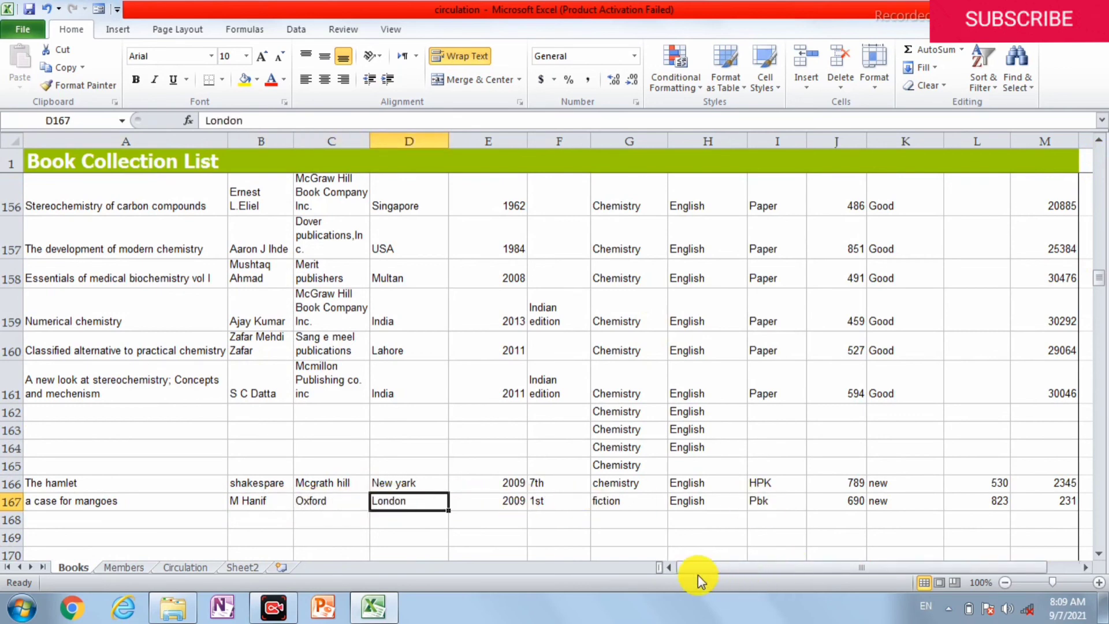
pyautogui.moveTo(718, 569); pyautogui.dragTo(754, 569)
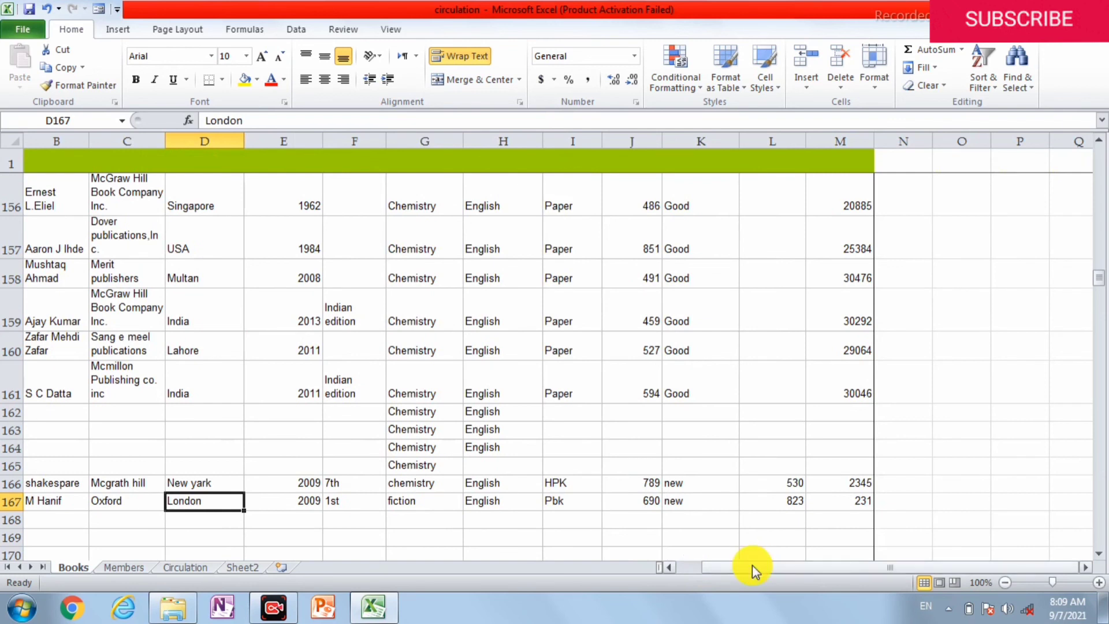